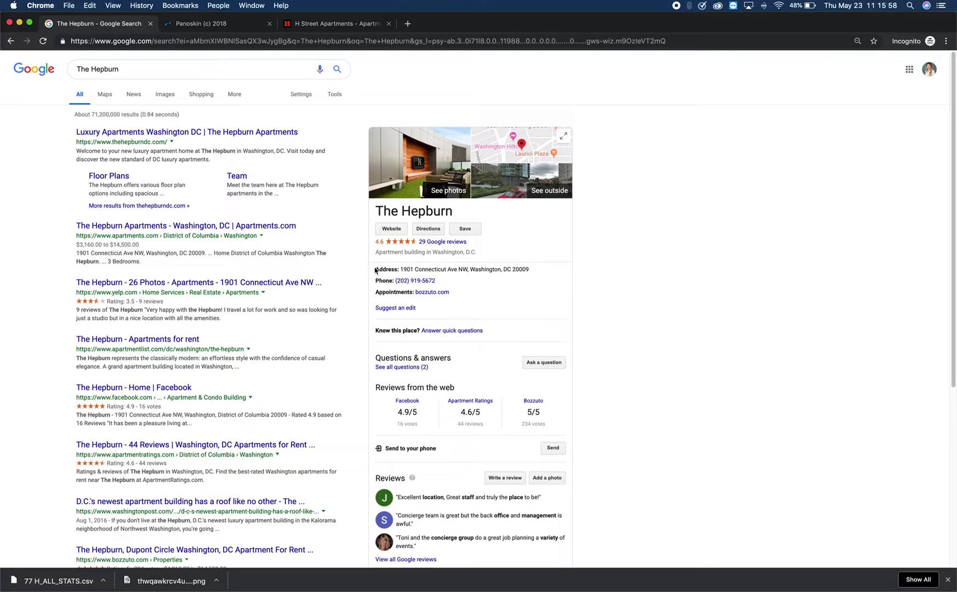
Step: Review The Hepburn's Google business panel showing address, phone, ratings and reviews
drag(375, 271, 483, 299)
click(431, 133)
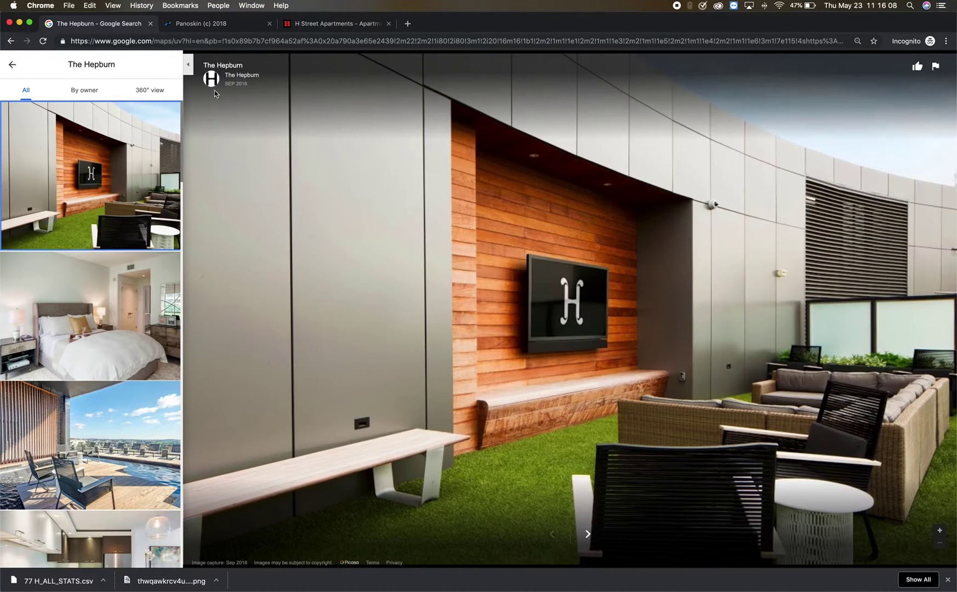
click(165, 93)
scroll(147, 168, down, 2)
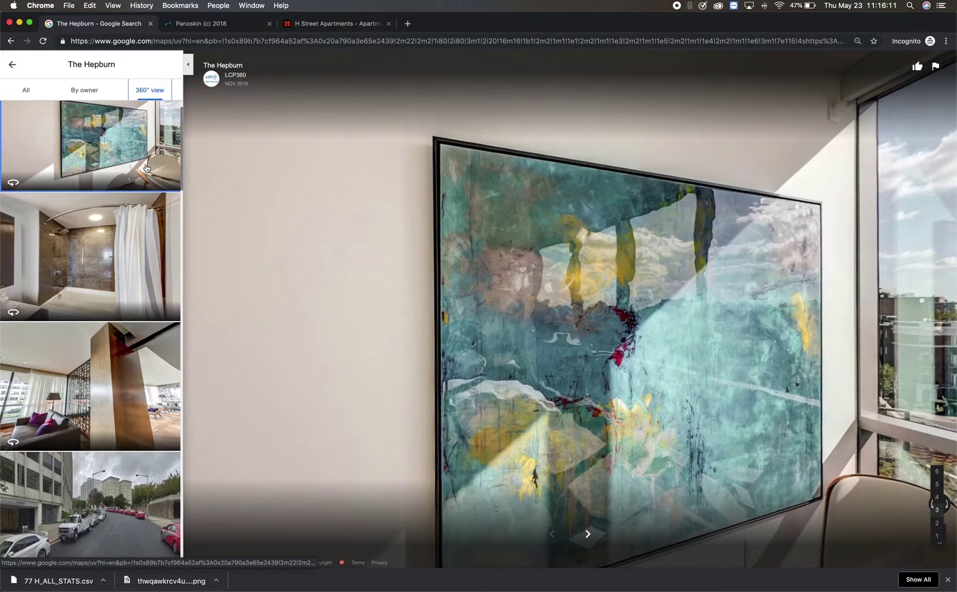
scroll(145, 168, down, 1)
scroll(146, 168, down, 2)
scroll(146, 169, down, 1)
scroll(145, 170, down, 1)
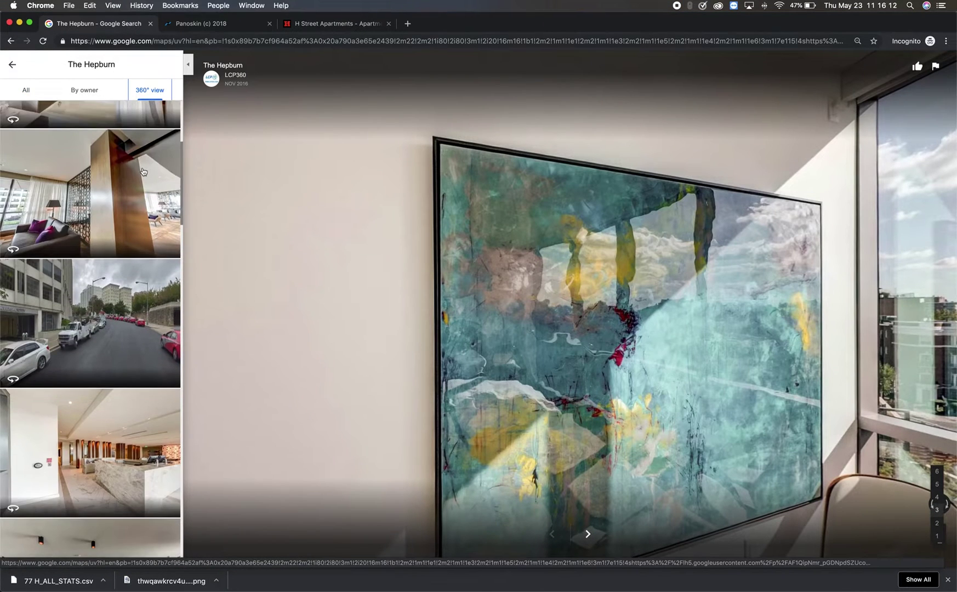
scroll(142, 172, down, 2)
scroll(139, 187, down, 2)
scroll(121, 213, down, 1)
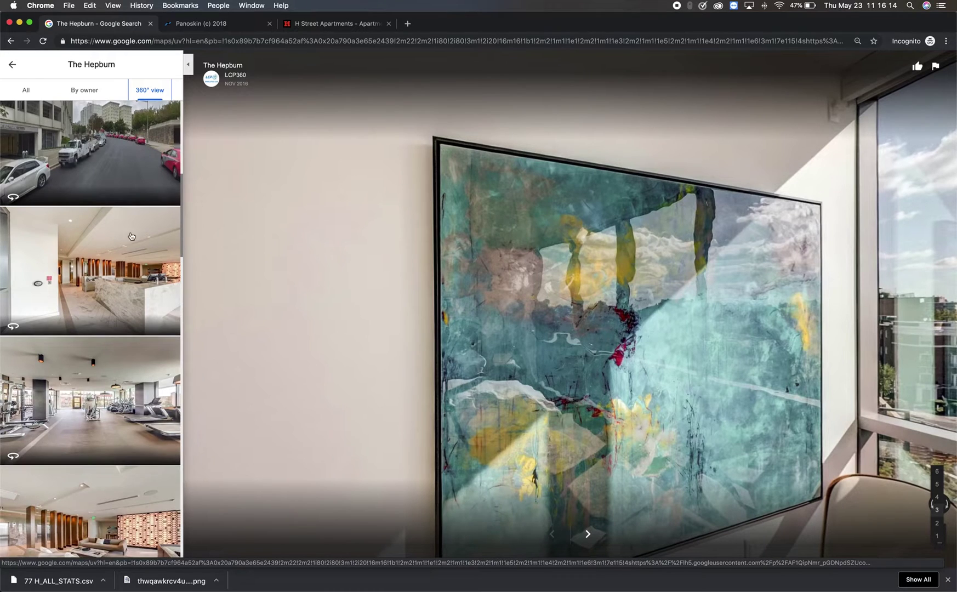
scroll(132, 248, down, 1)
scroll(130, 292, down, 2)
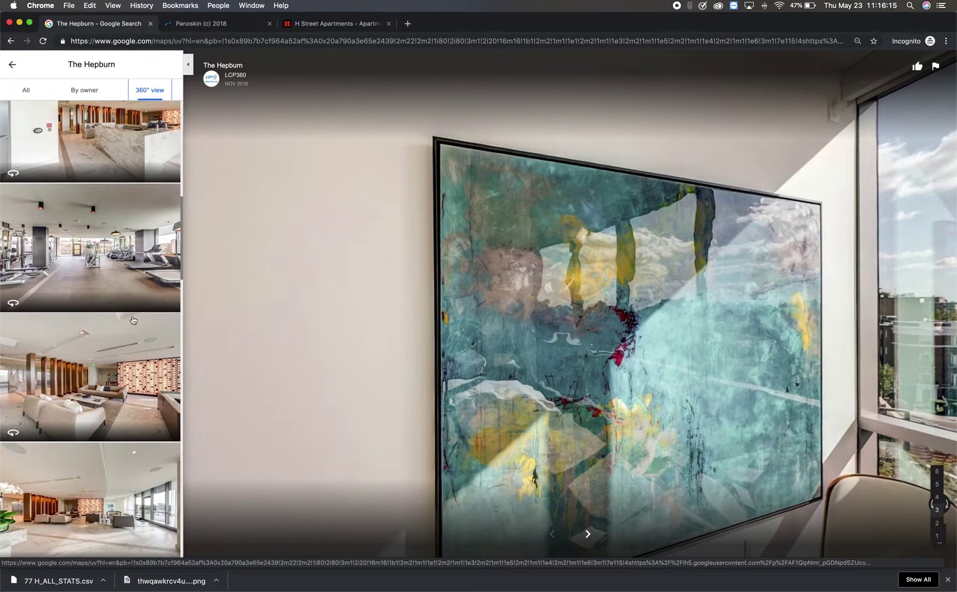
click(103, 465)
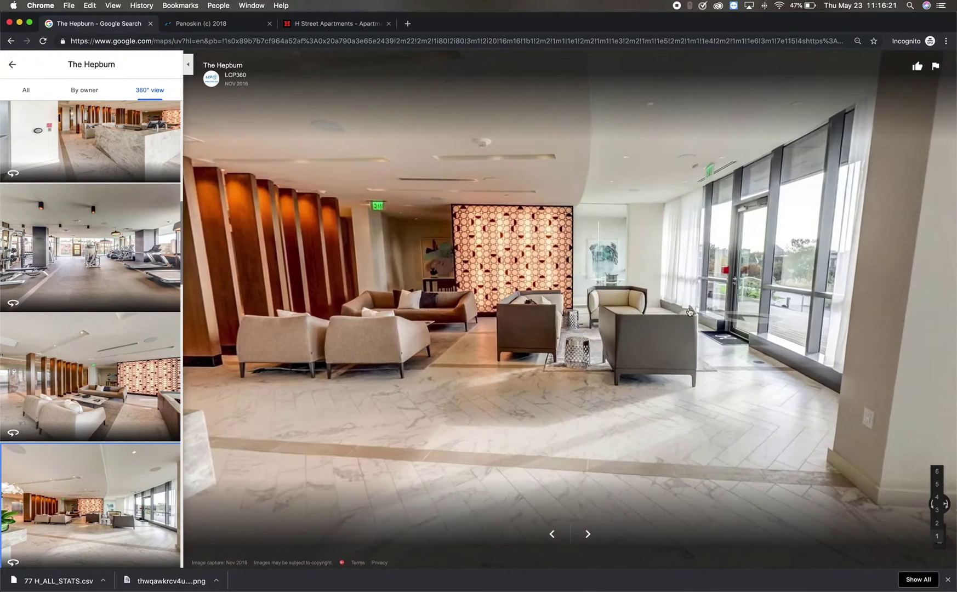
click(689, 310)
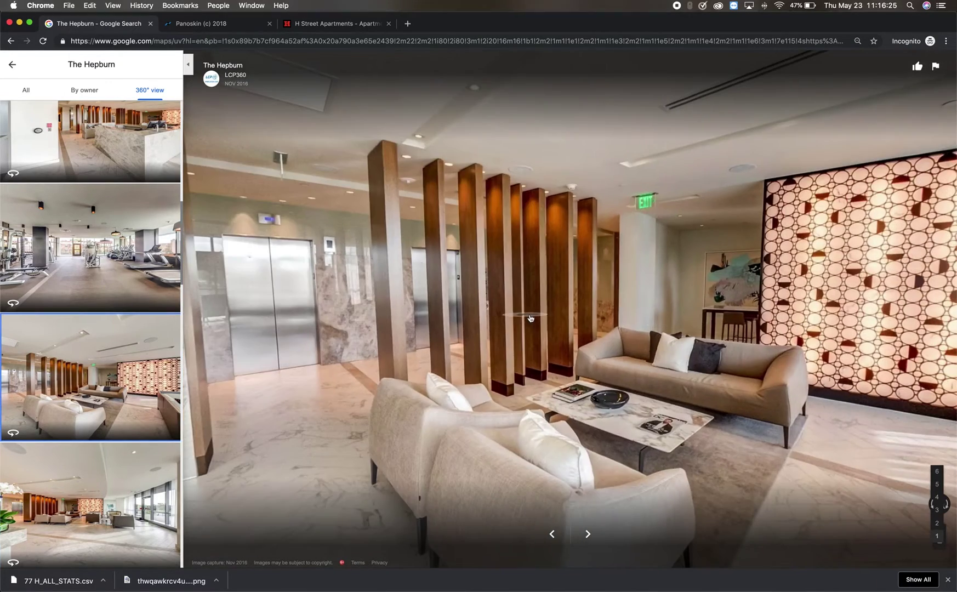
click(529, 319)
click(529, 319)
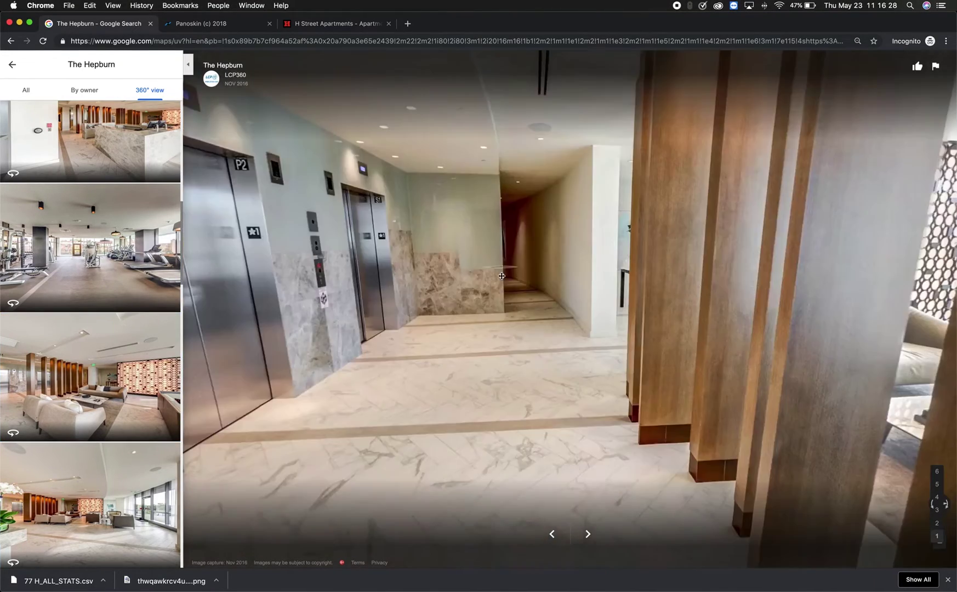
click(740, 265)
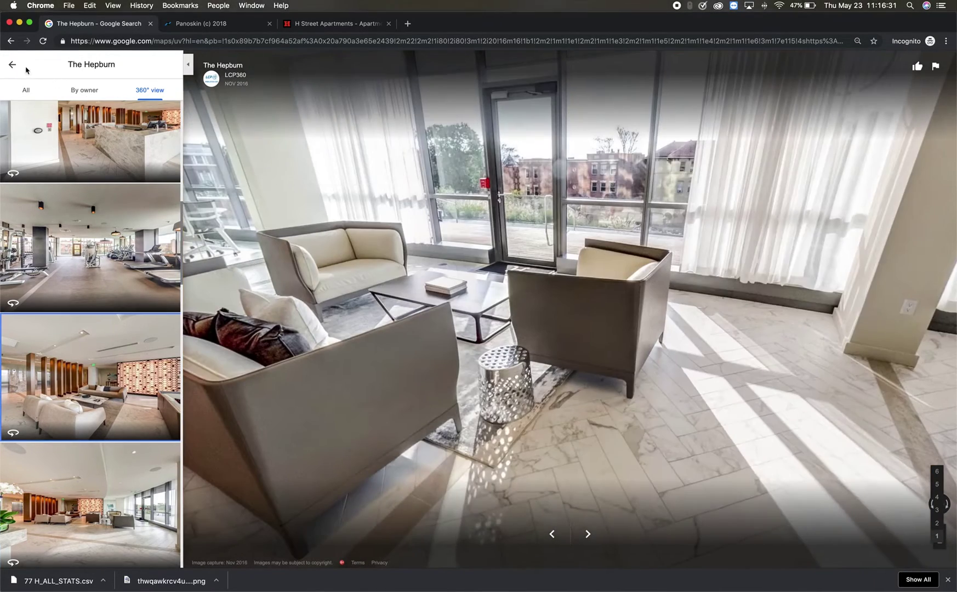
click(13, 65)
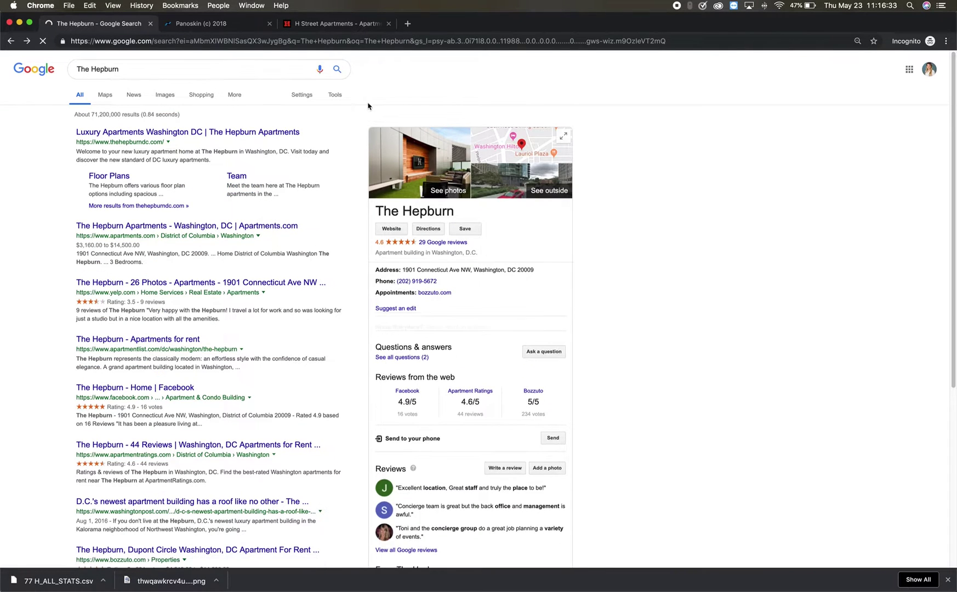
click(399, 231)
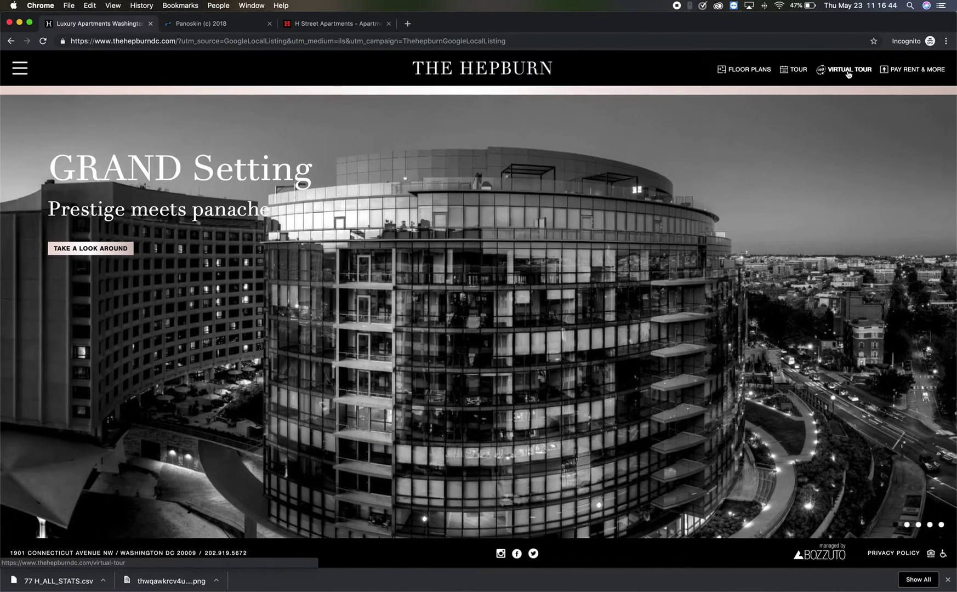
Step: Start The Hepburn's 360° tour and visit the Lobby, Treaty Oak Library and Fitness Center scenes
click(849, 70)
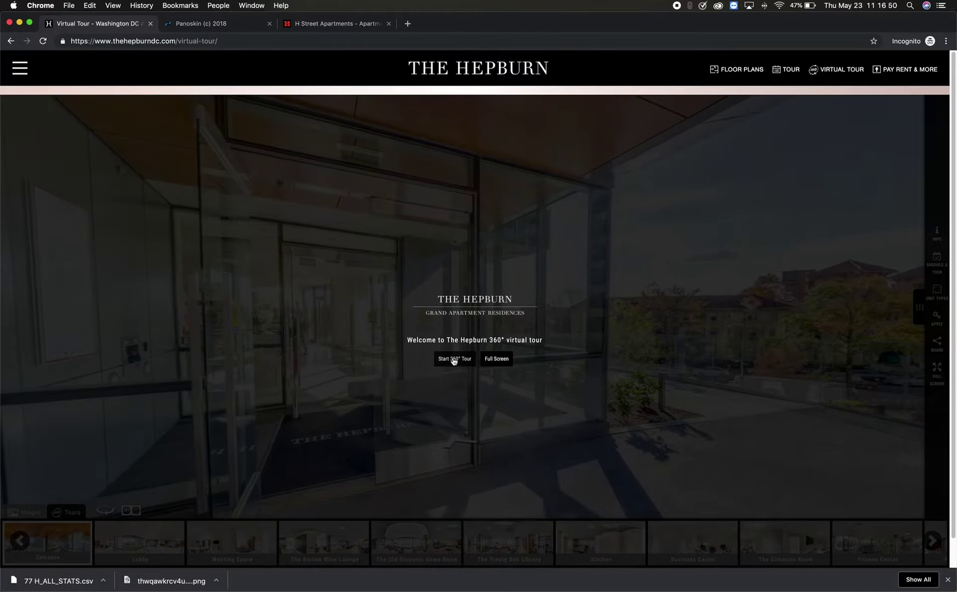
click(454, 361)
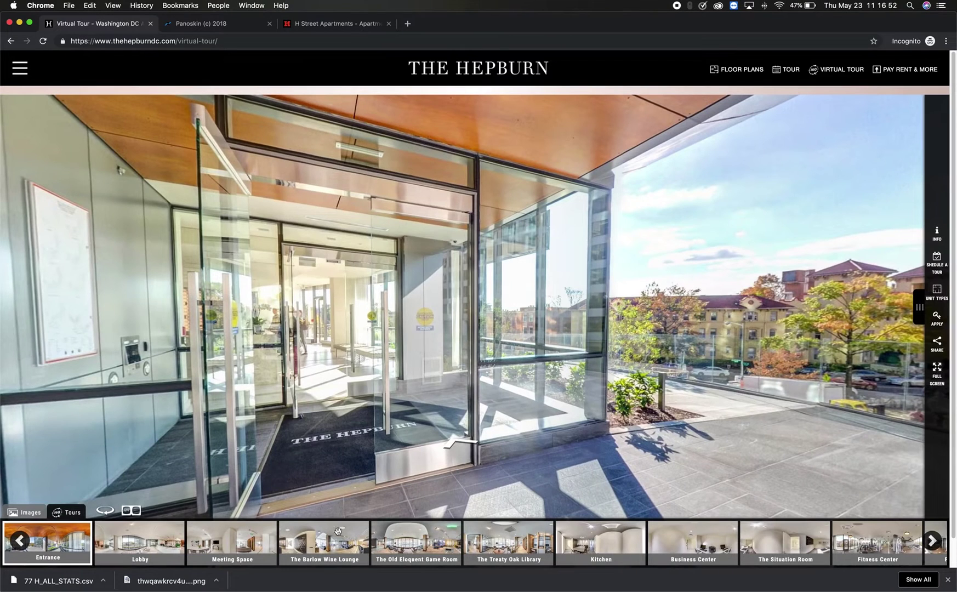
click(173, 541)
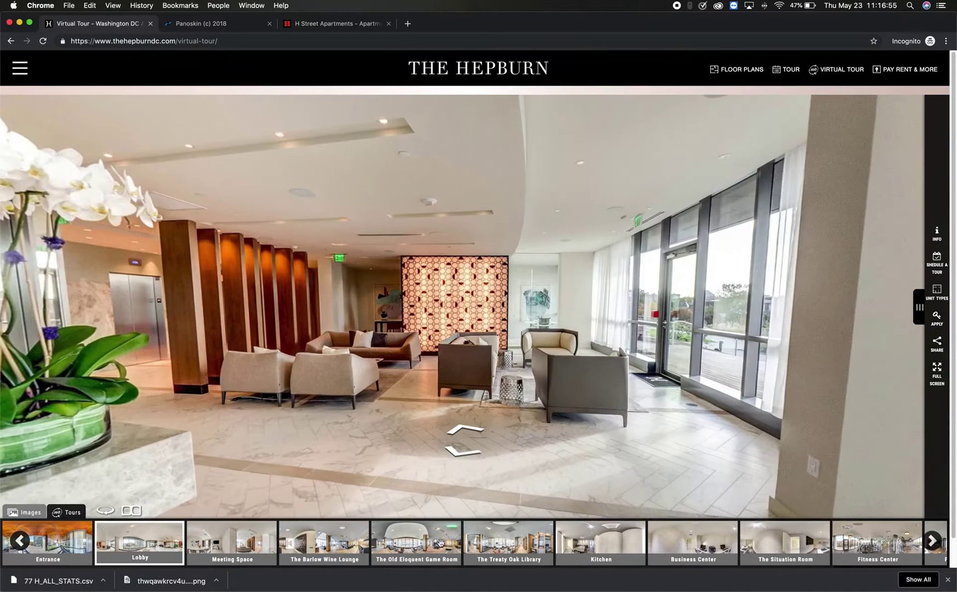
click(508, 546)
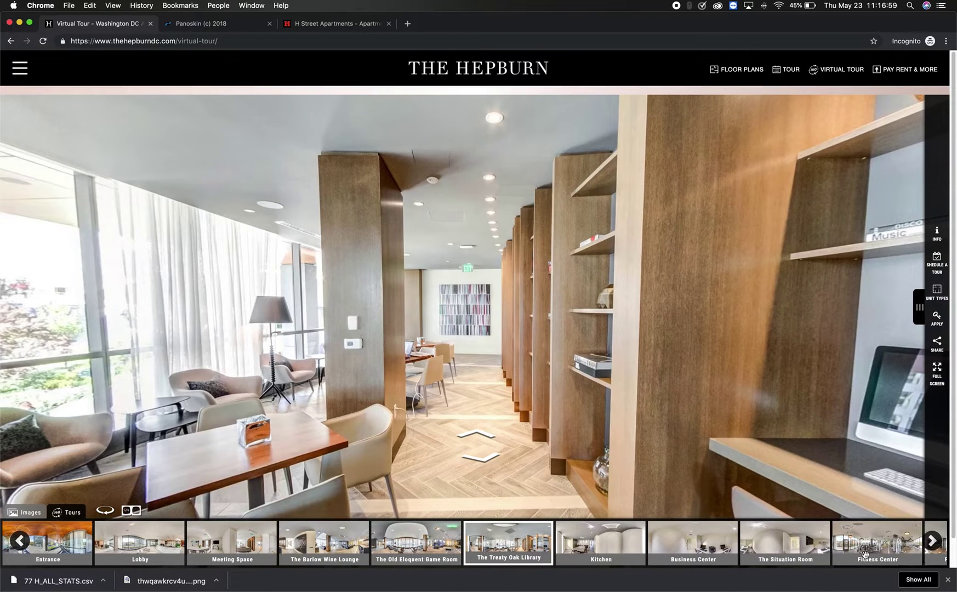
click(865, 554)
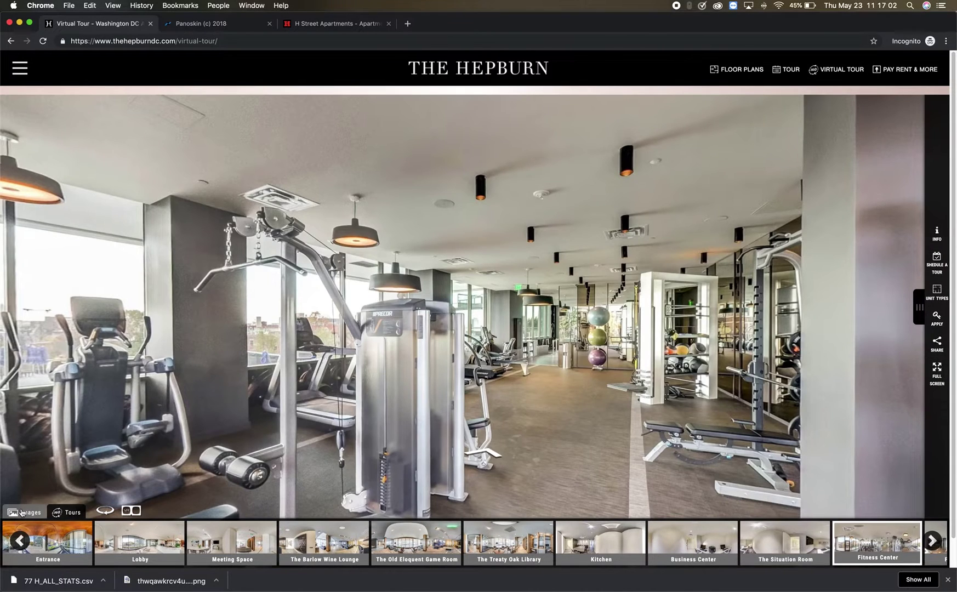
Step: View the Weights gym still photo, then return to the 360° tour scenes
click(23, 515)
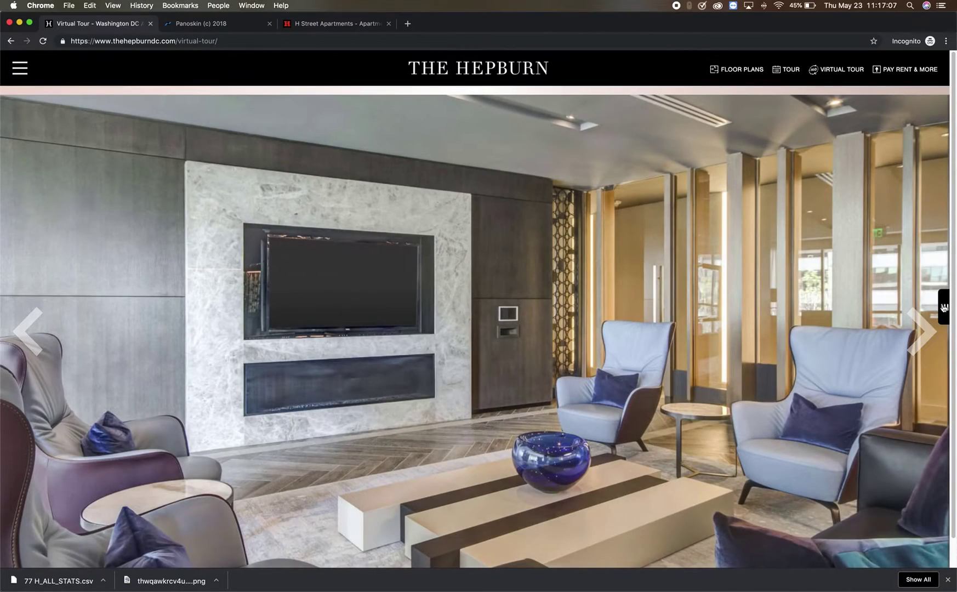
mouse_move(468, 521)
click(489, 540)
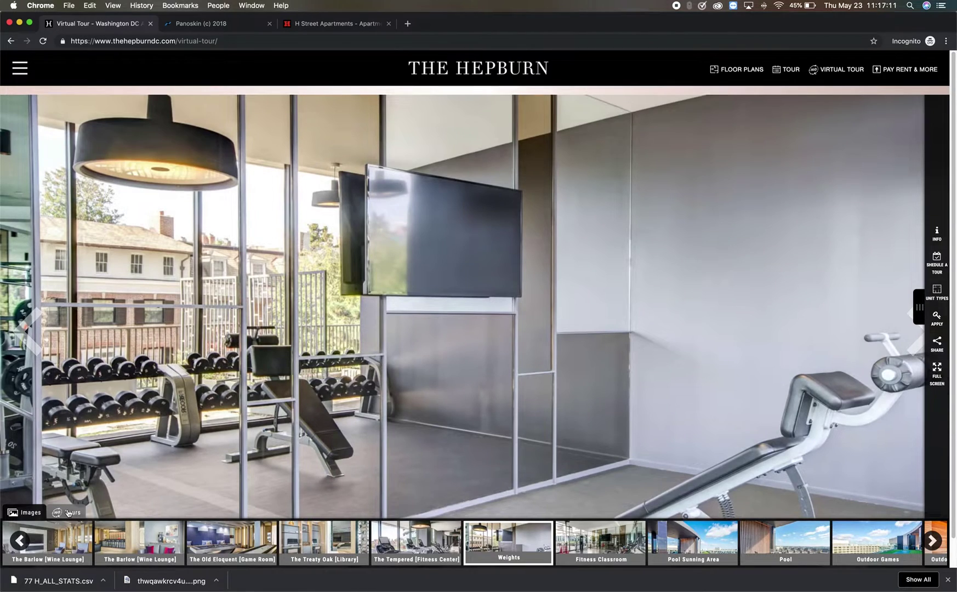
click(68, 513)
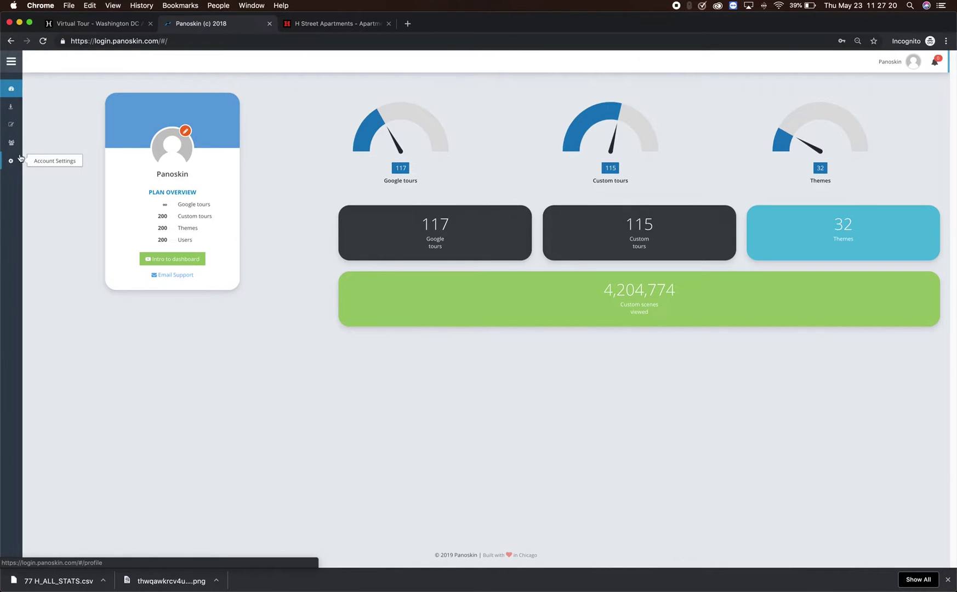
Step: Go through My Tours and Account Settings to the Bozzuto account's My Users list
click(13, 62)
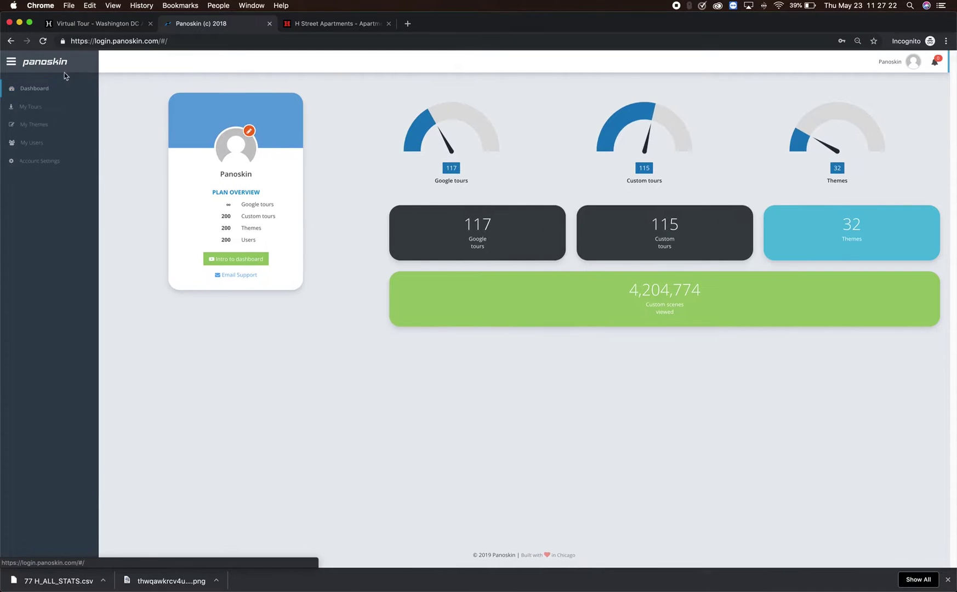
click(35, 110)
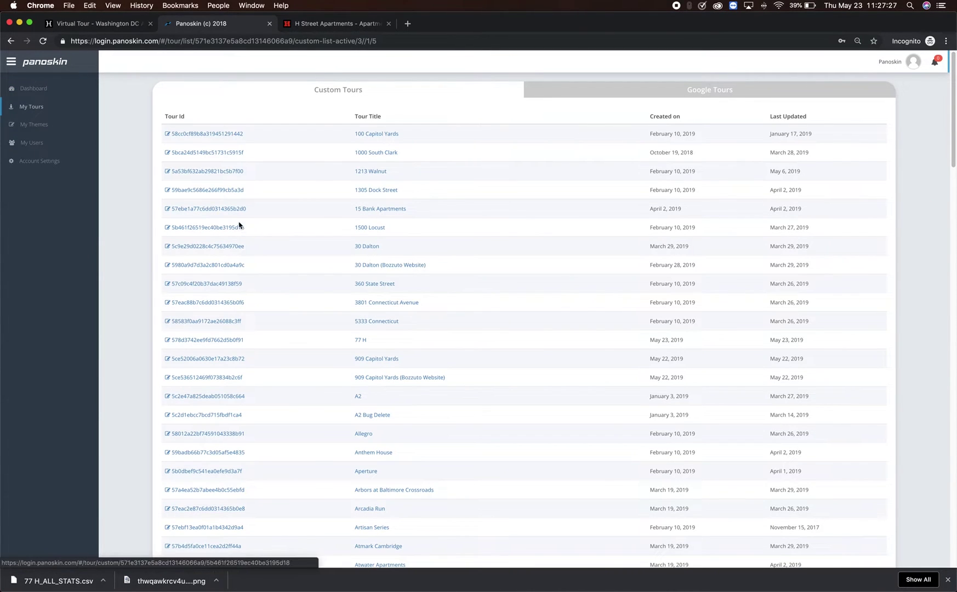
click(41, 160)
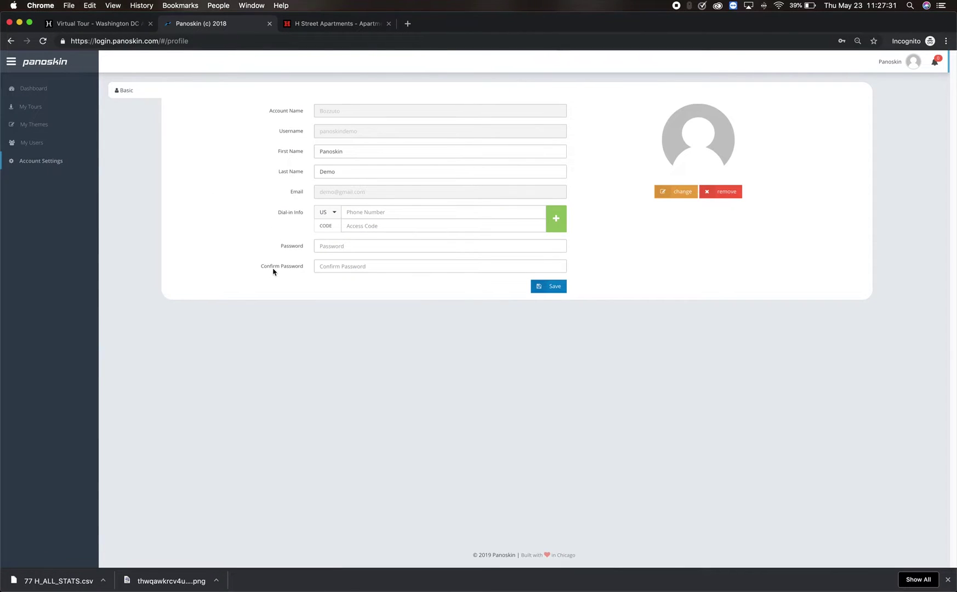
click(37, 144)
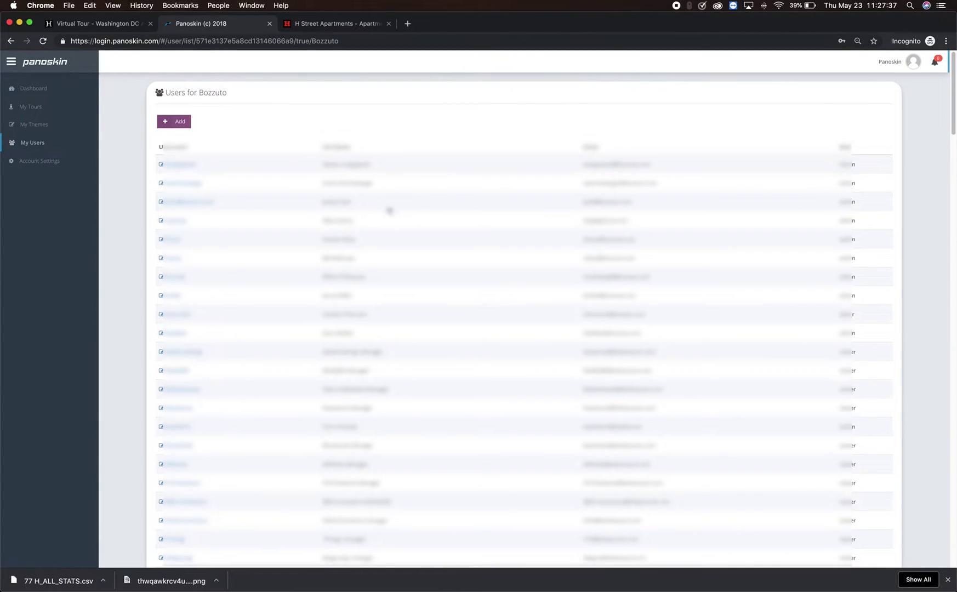
scroll(390, 210, down, 1)
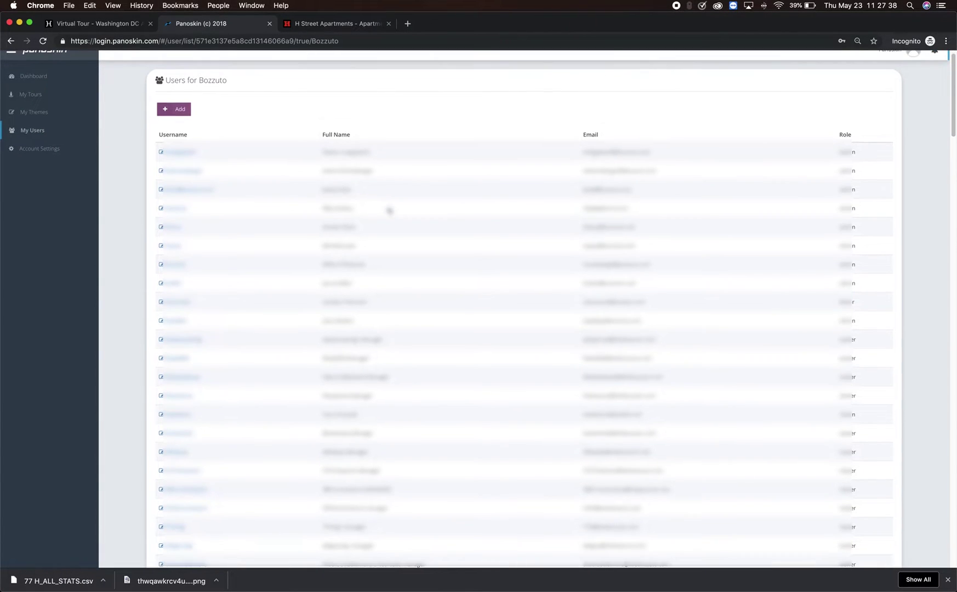
Step: Check the Admin, Editor and Viewer role choices for a new user and an existing user
click(179, 110)
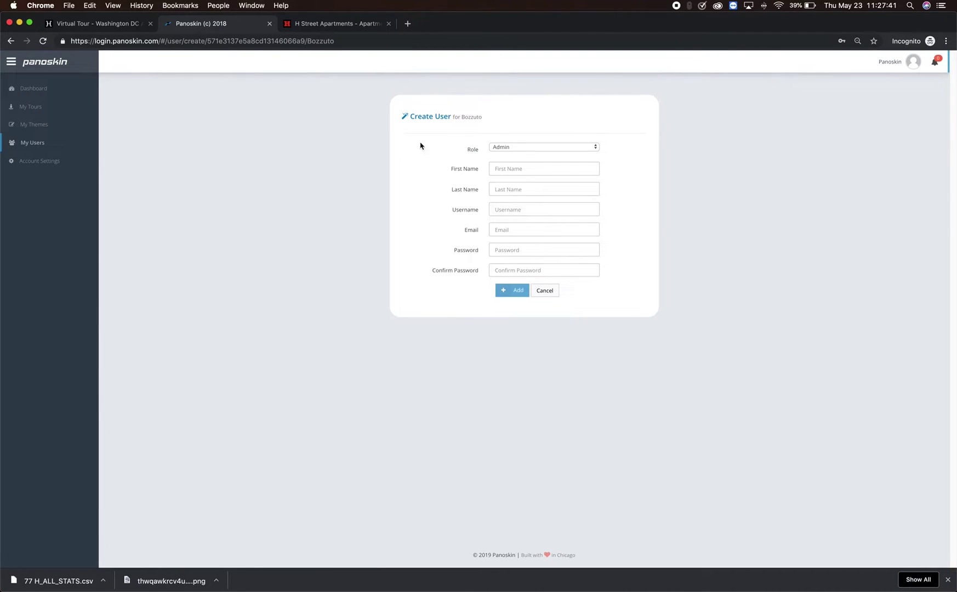
click(514, 148)
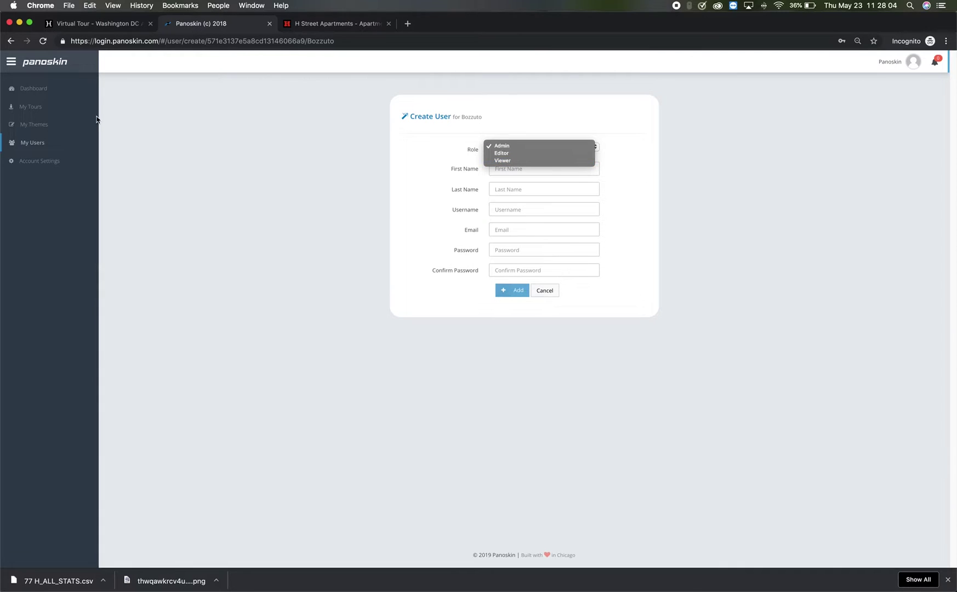
click(41, 142)
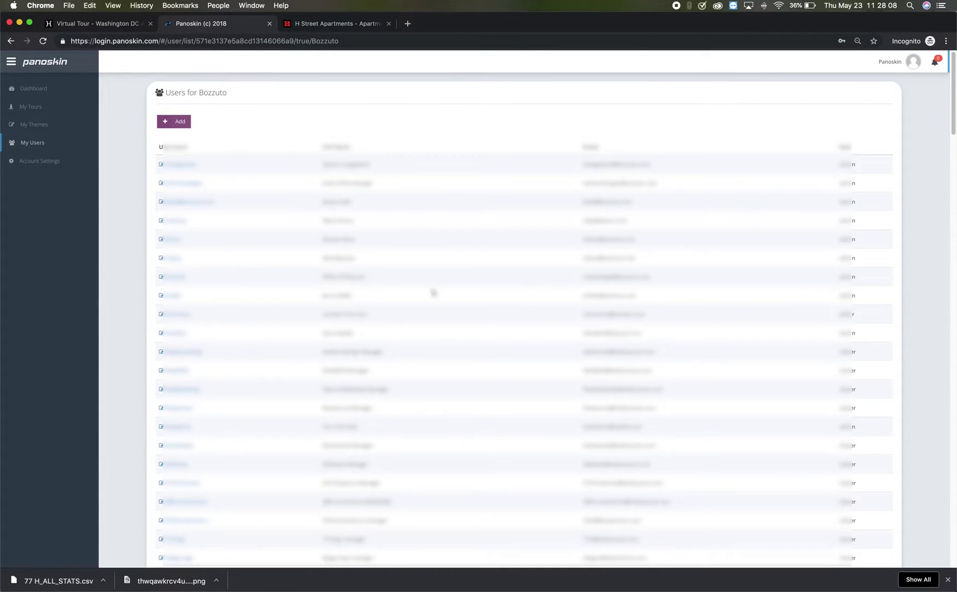
click(185, 353)
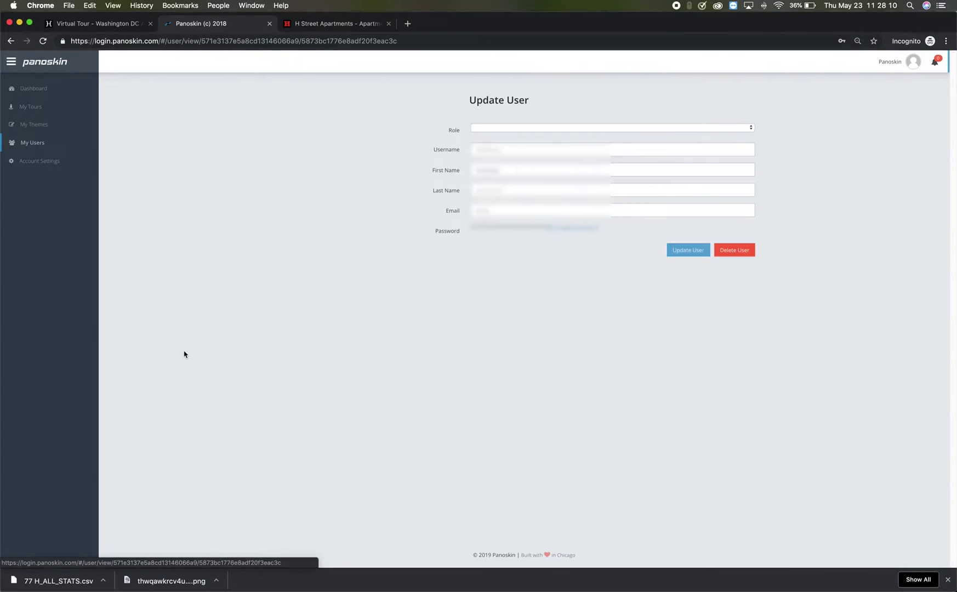
click(546, 128)
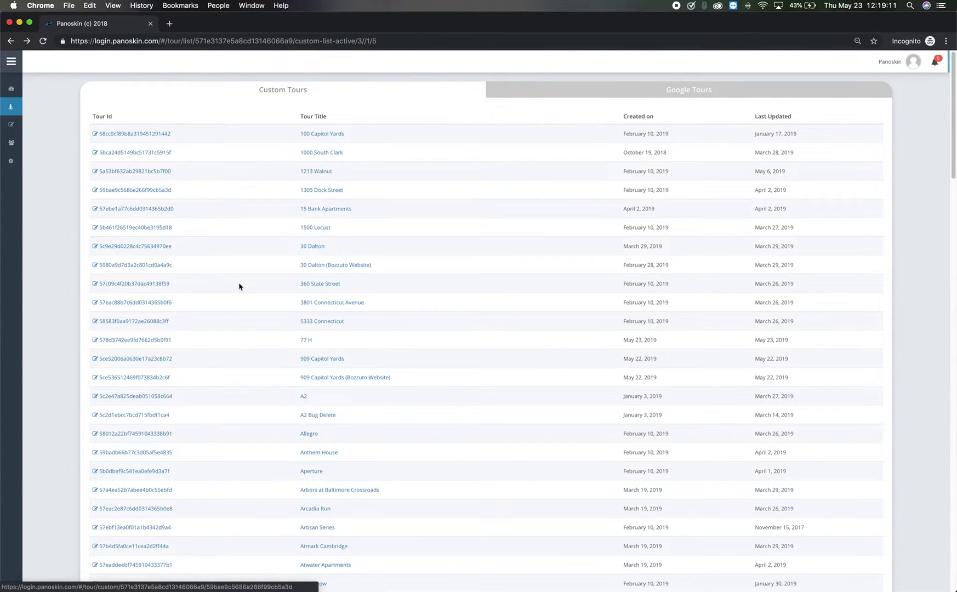
Step: Open the 77 H tour and review its Analytics, Reporting, User Access, Share and Meeting tabs
click(306, 340)
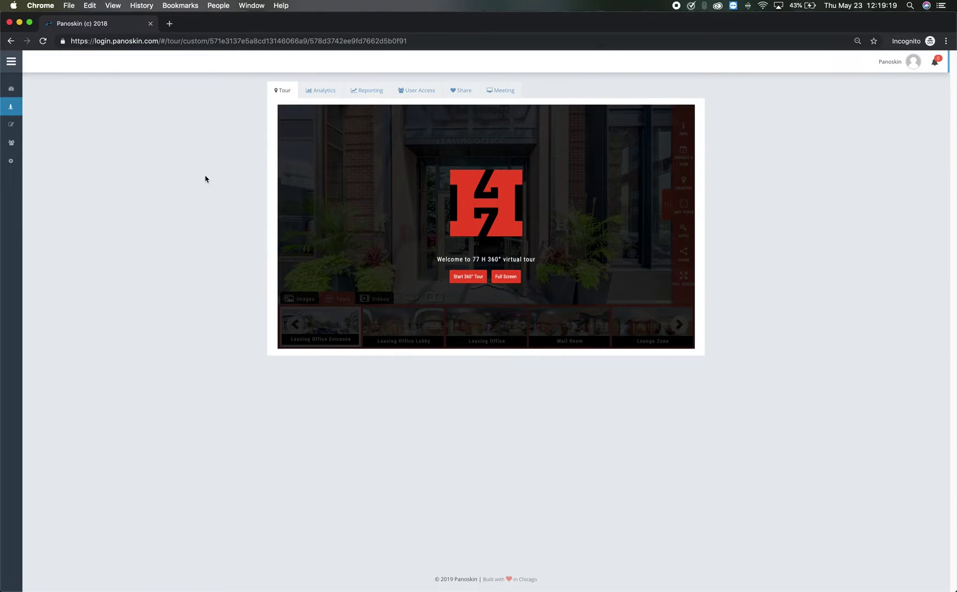
click(324, 92)
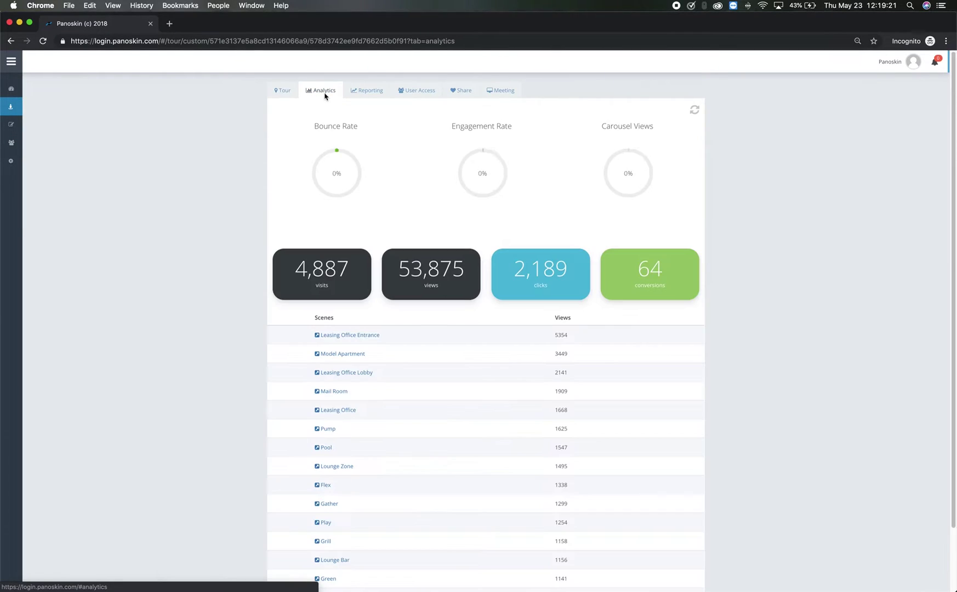
click(357, 91)
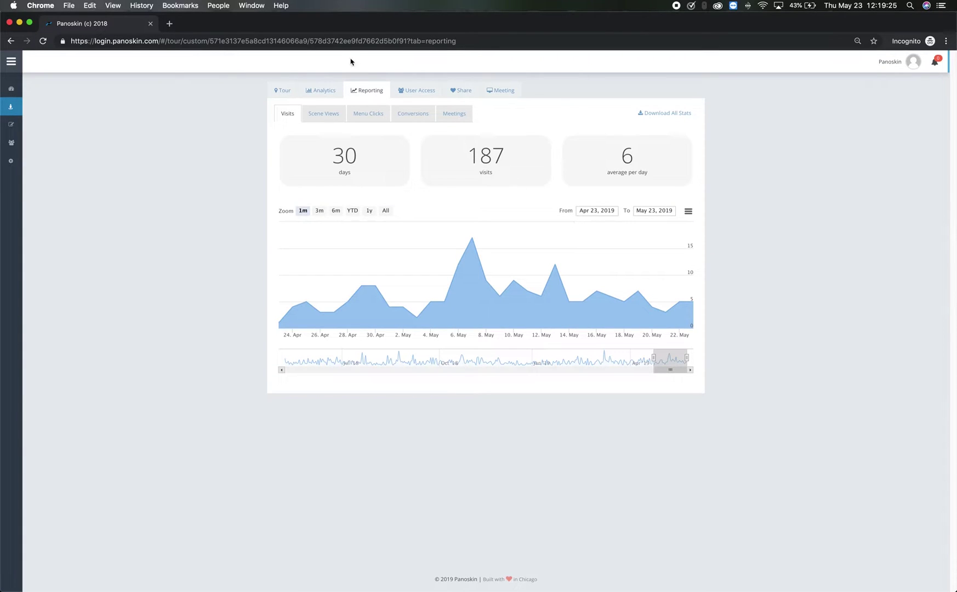
click(413, 91)
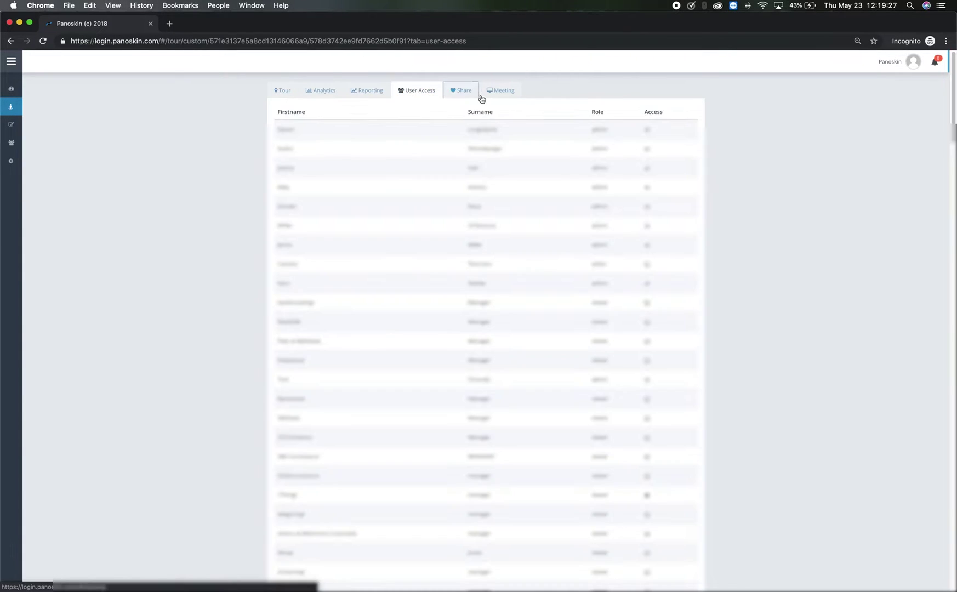
click(470, 93)
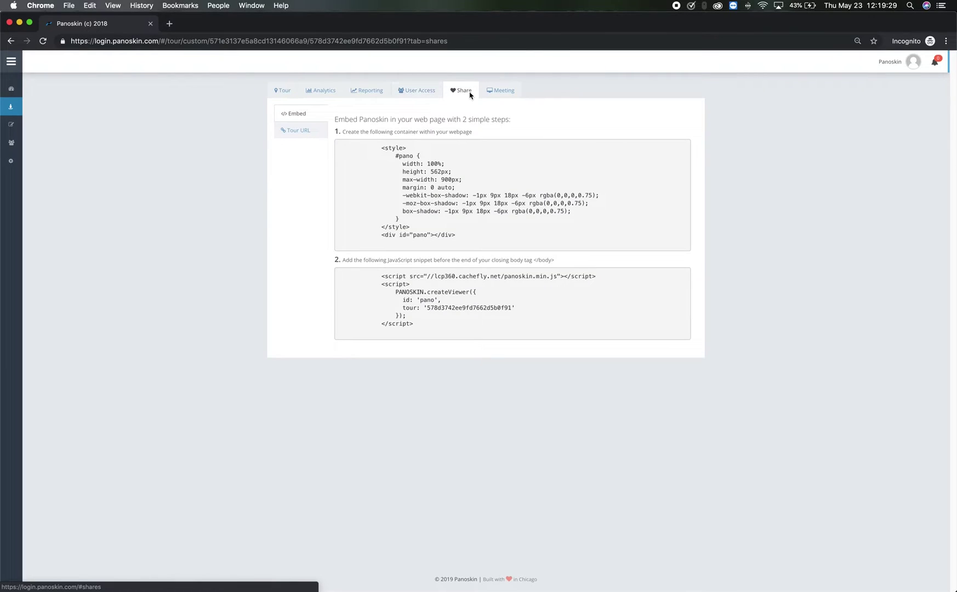
click(496, 93)
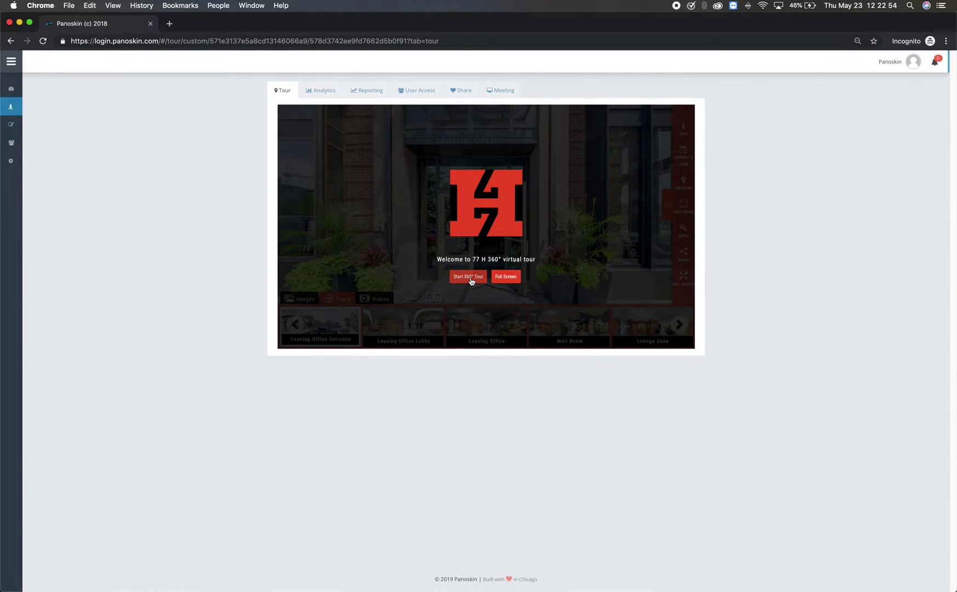
Step: Start the 77 H tour full screen, rotate toward the sofa and kitchen, then move to the dining table
click(469, 278)
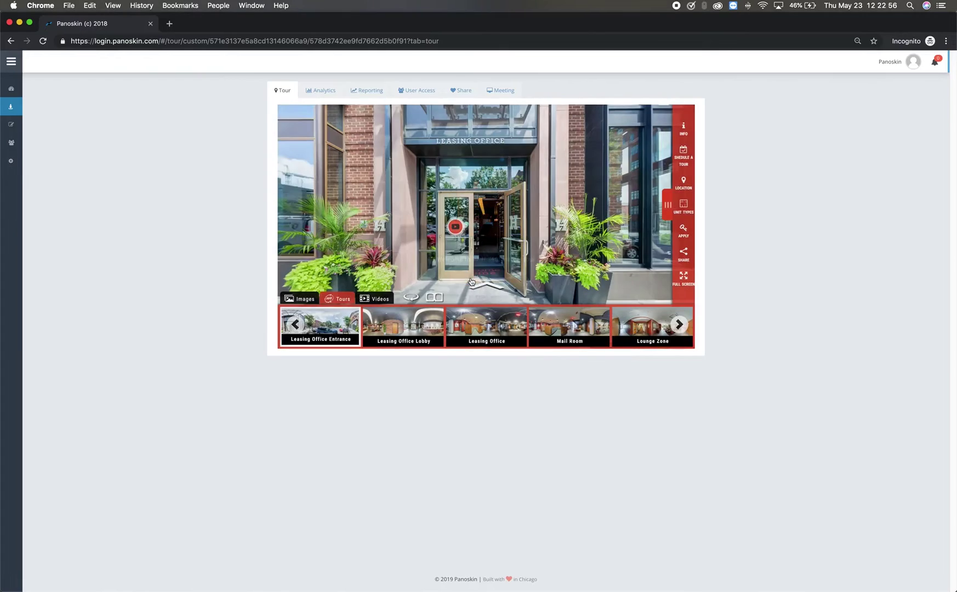
click(683, 277)
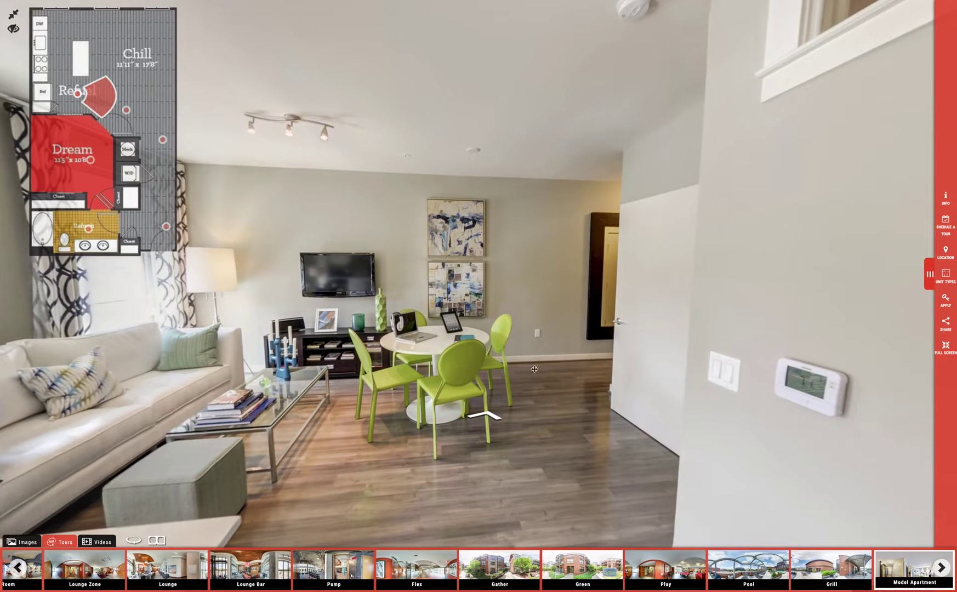
drag(534, 369, 556, 368)
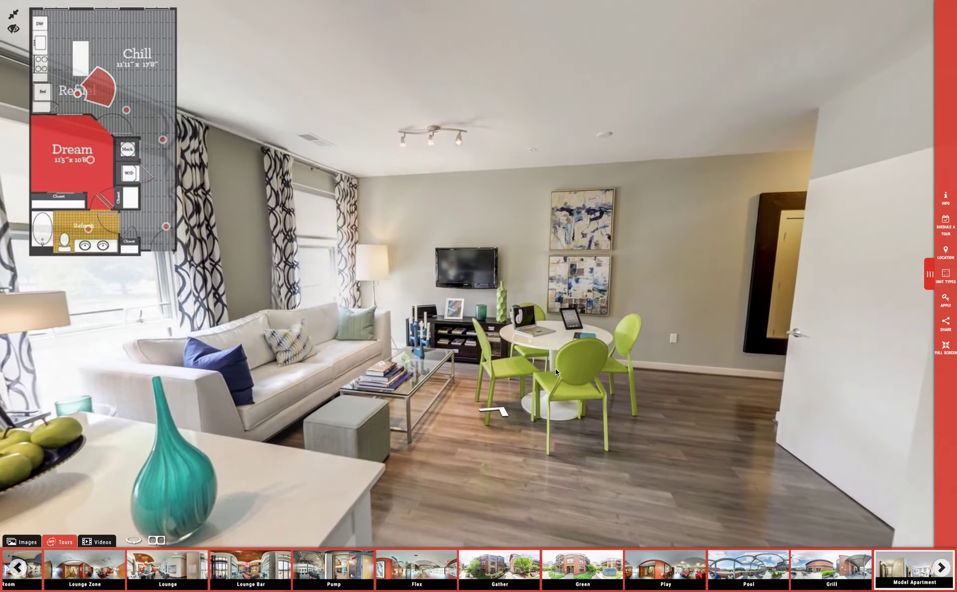
click(499, 408)
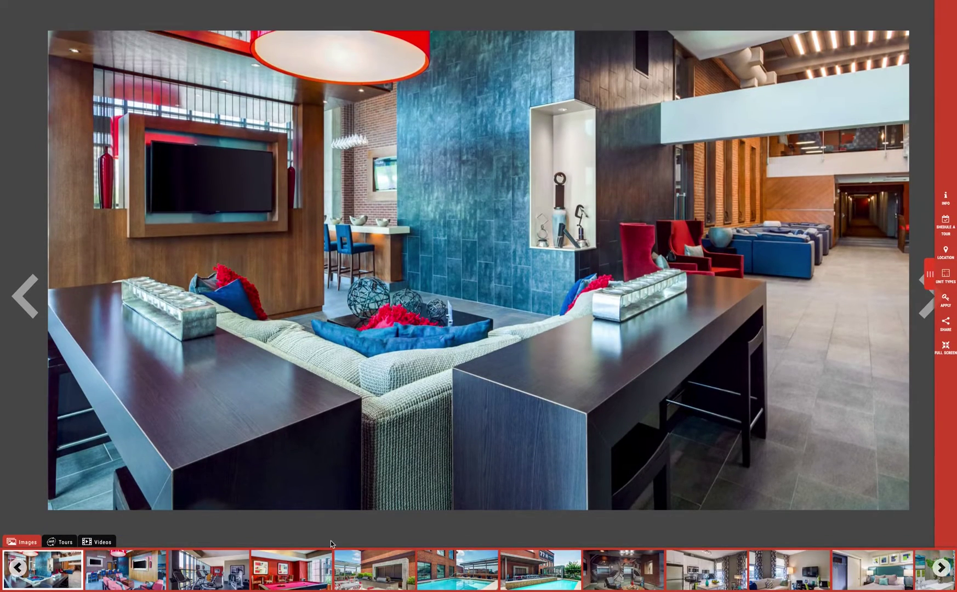
Step: View the pool-table photo, then the Lounge Zone and Leasing Office Entrance panoramas
click(301, 567)
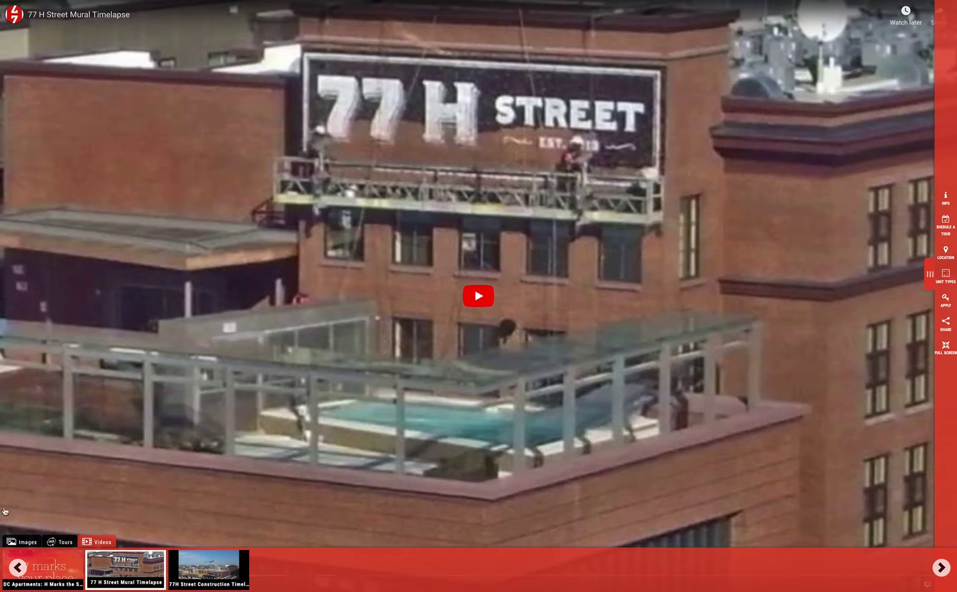
click(58, 542)
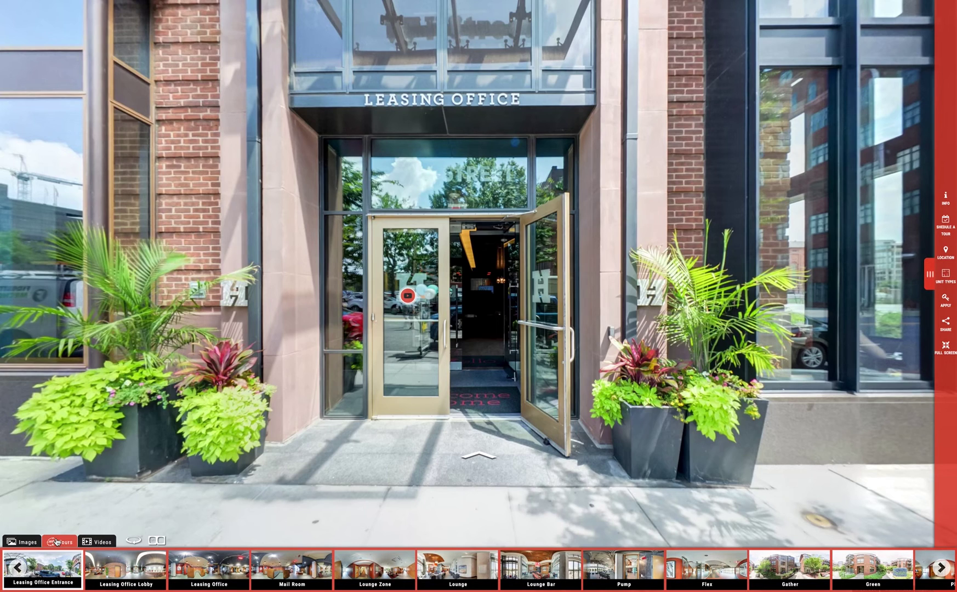
click(402, 573)
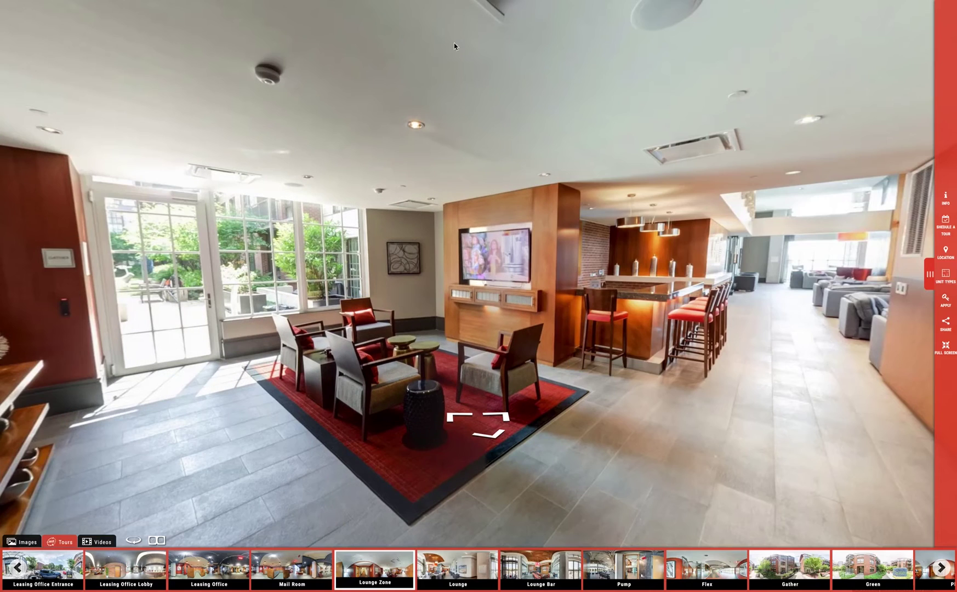
click(55, 561)
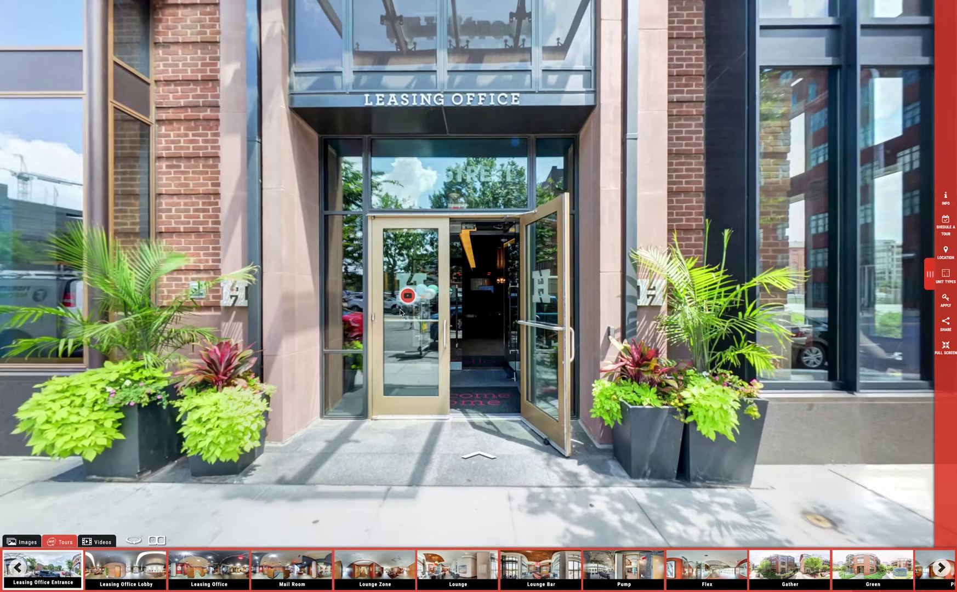
Step: Show the 77 H info panel and overlay with logo, address, website, phone and description
click(409, 298)
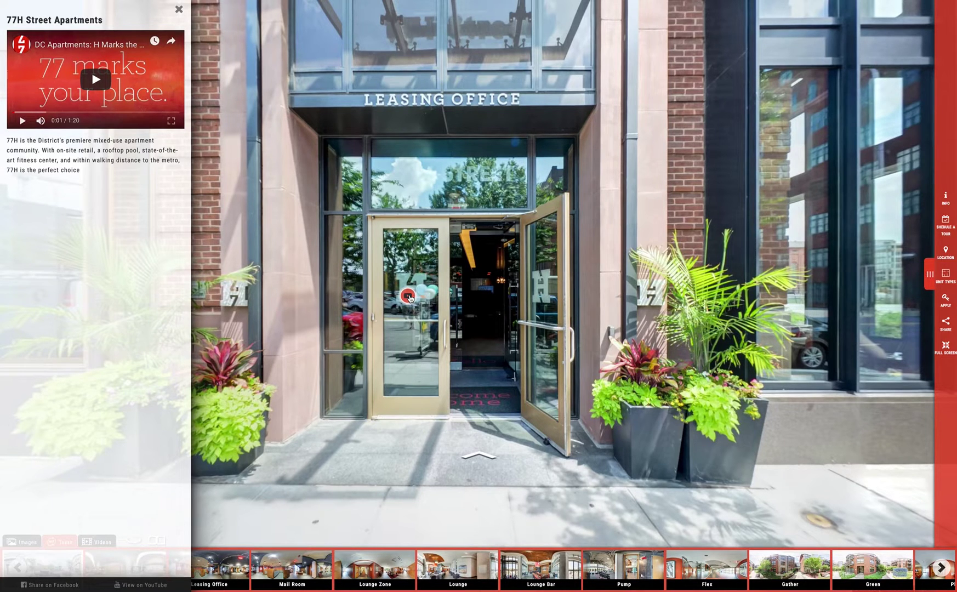
click(179, 10)
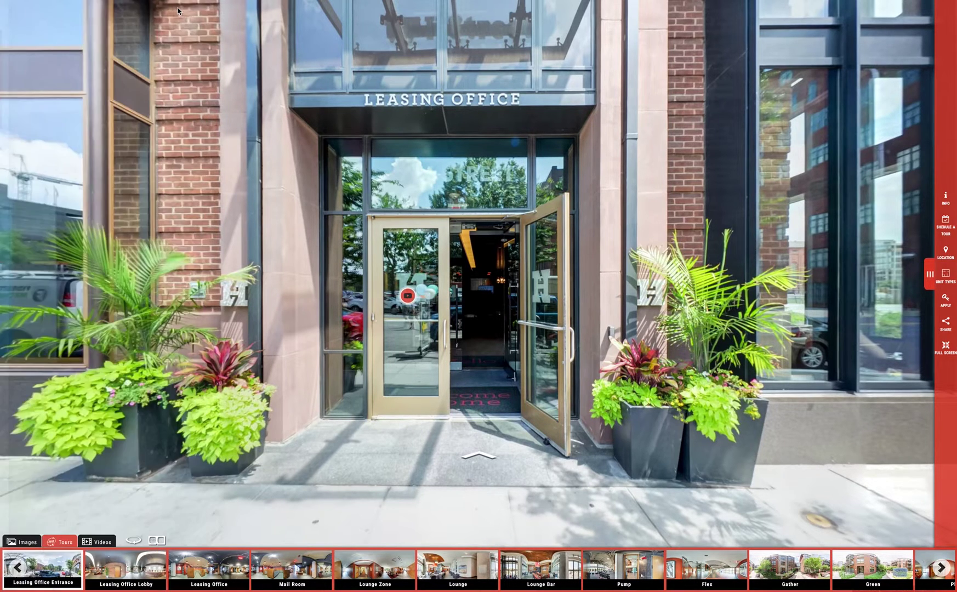
click(949, 206)
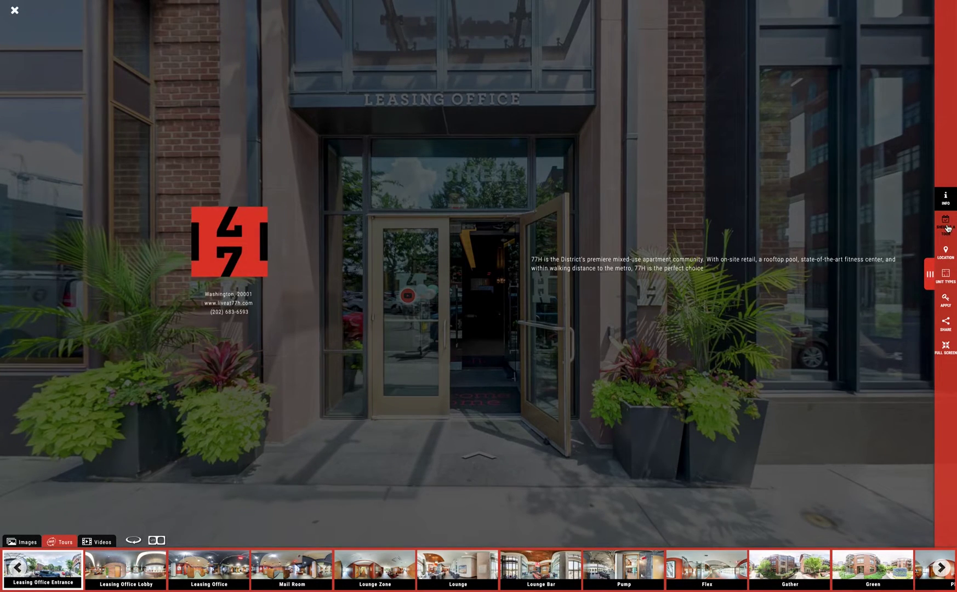
click(948, 223)
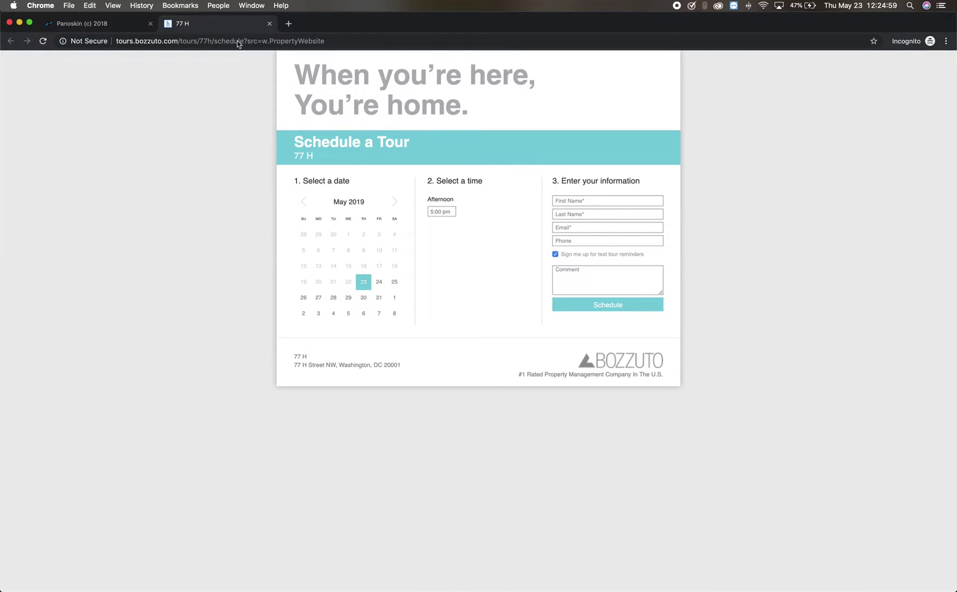
Step: Close the Bozzuto scheduling page and return the 77 H tour to full screen
click(270, 24)
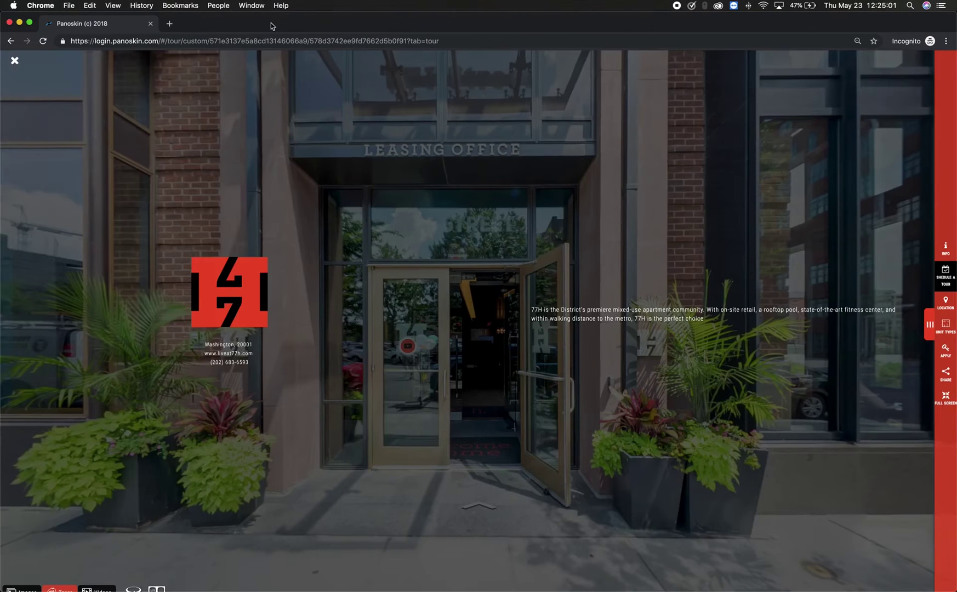
key(Escape)
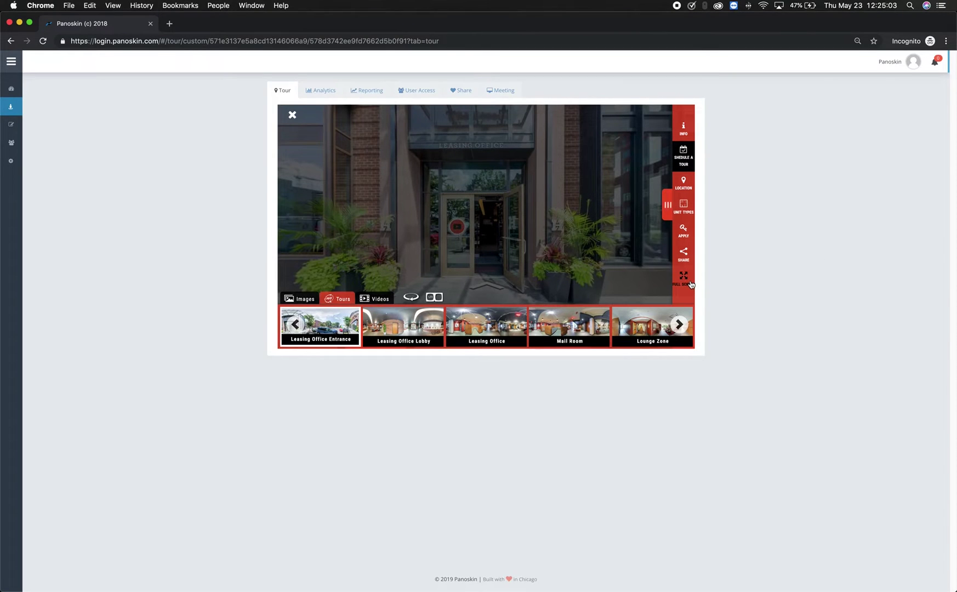
click(690, 284)
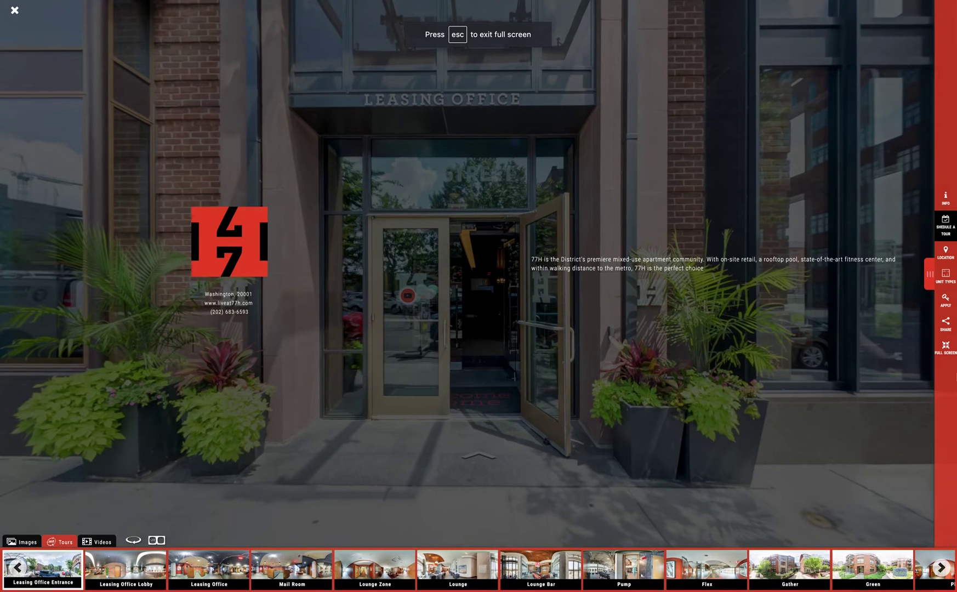
Step: Show the tour's social share options and select its short share link
click(953, 328)
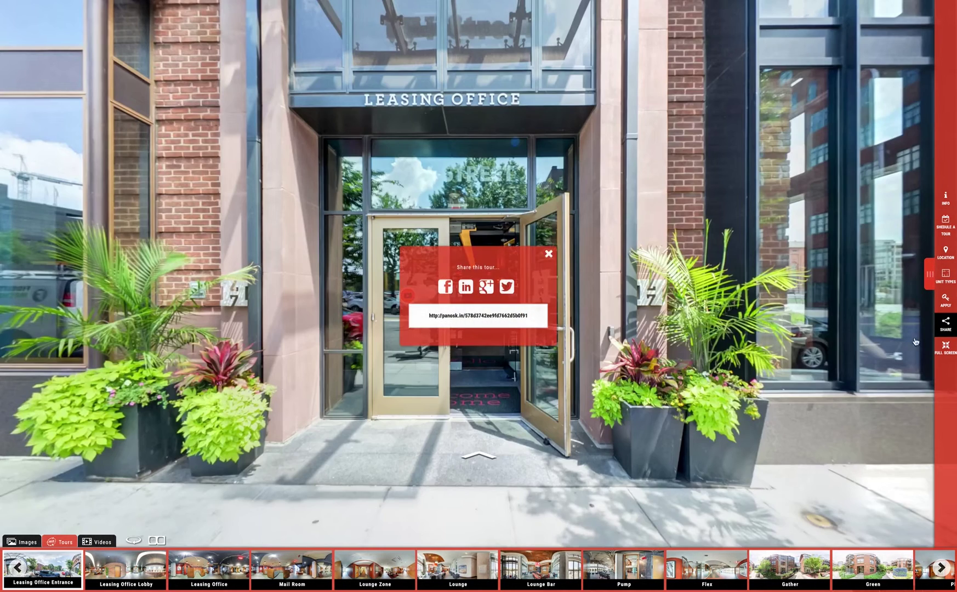
click(487, 314)
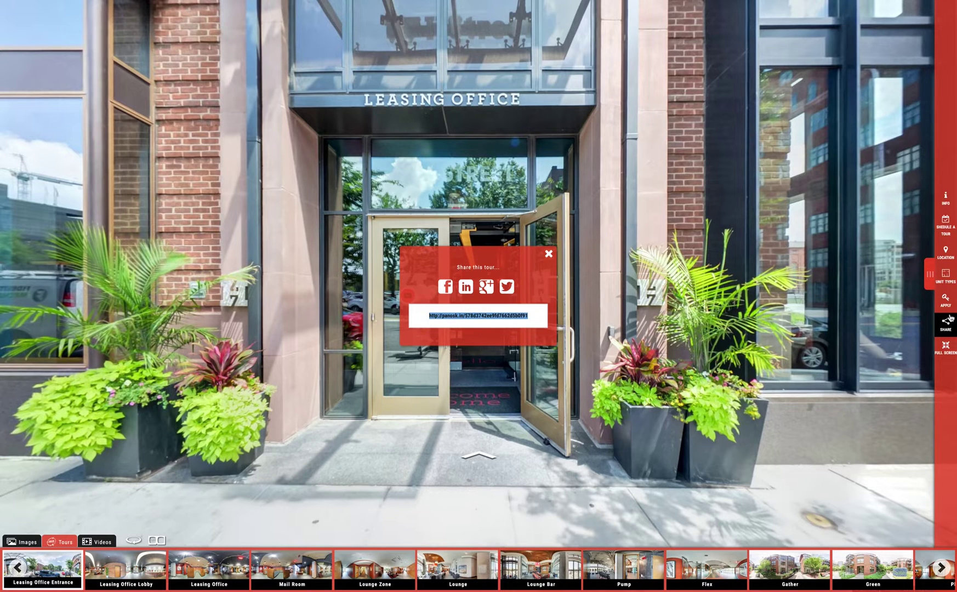
Step: Show the property's map location and the unit types list, previewing the Studio unit
click(951, 257)
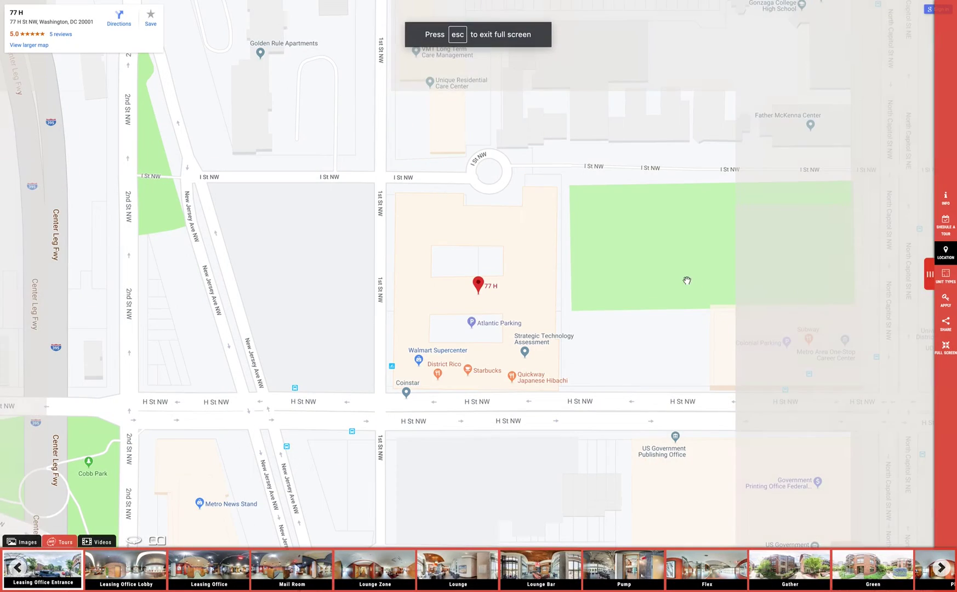
click(946, 279)
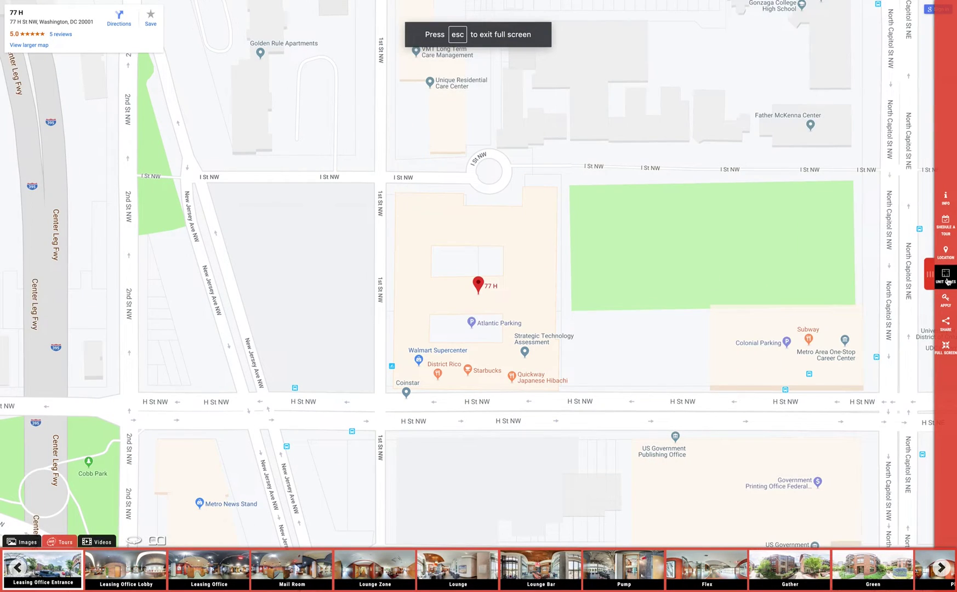
click(864, 29)
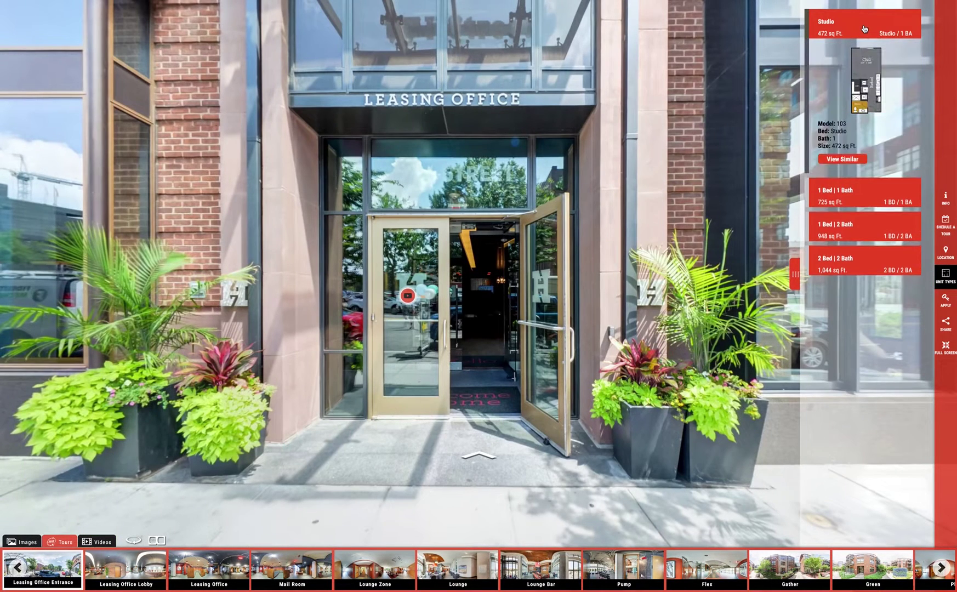
click(864, 30)
Step: Expand the 1 Bed | 1 Bath and 2 Bed | 2 Bath cards and open the floor-plans website
click(855, 76)
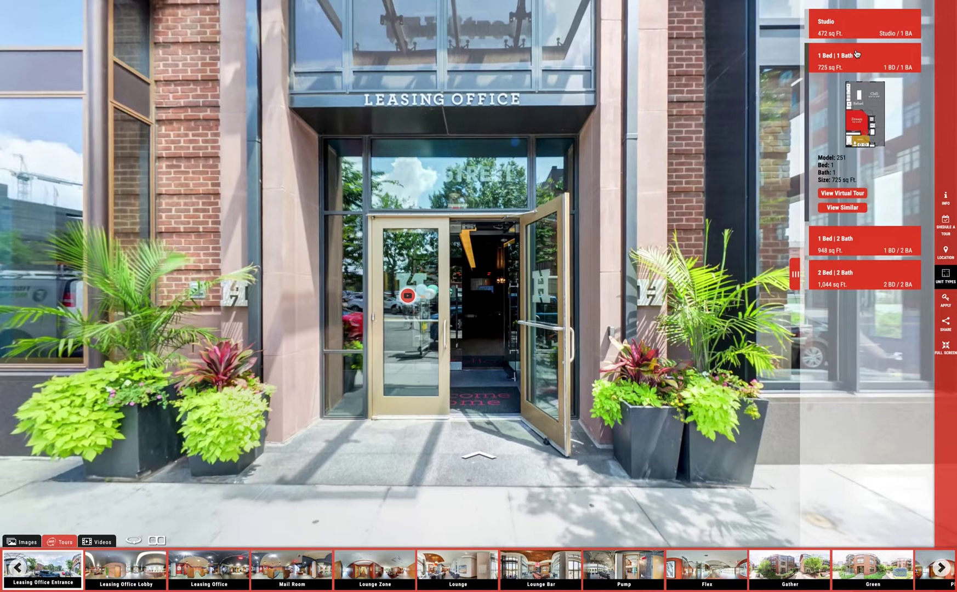
click(855, 77)
click(854, 77)
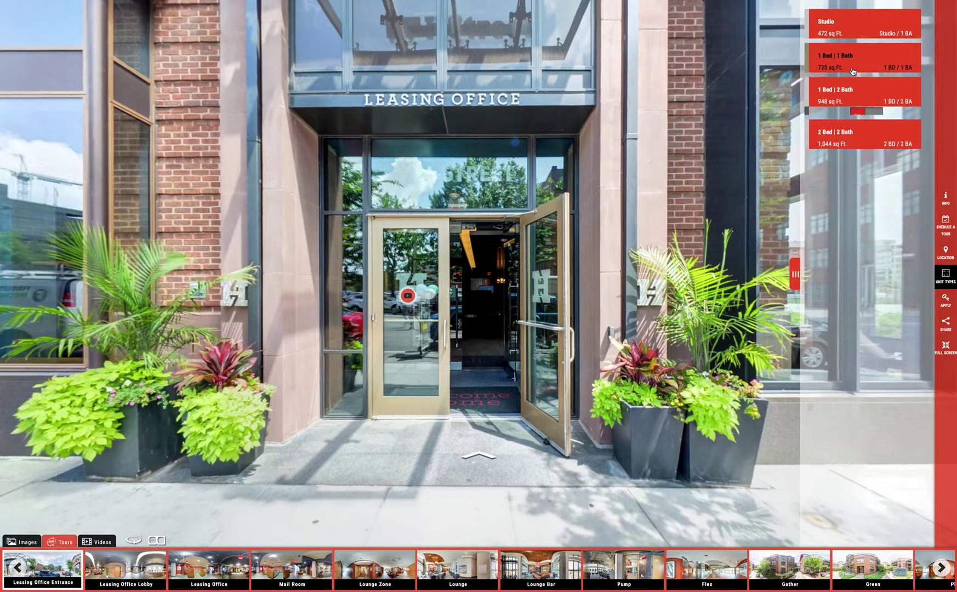
click(850, 123)
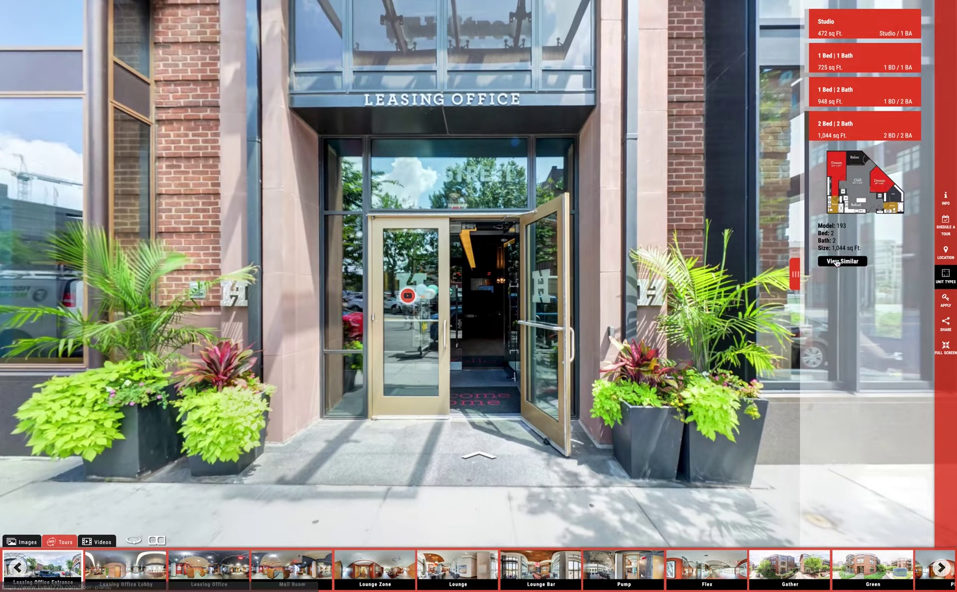
click(836, 261)
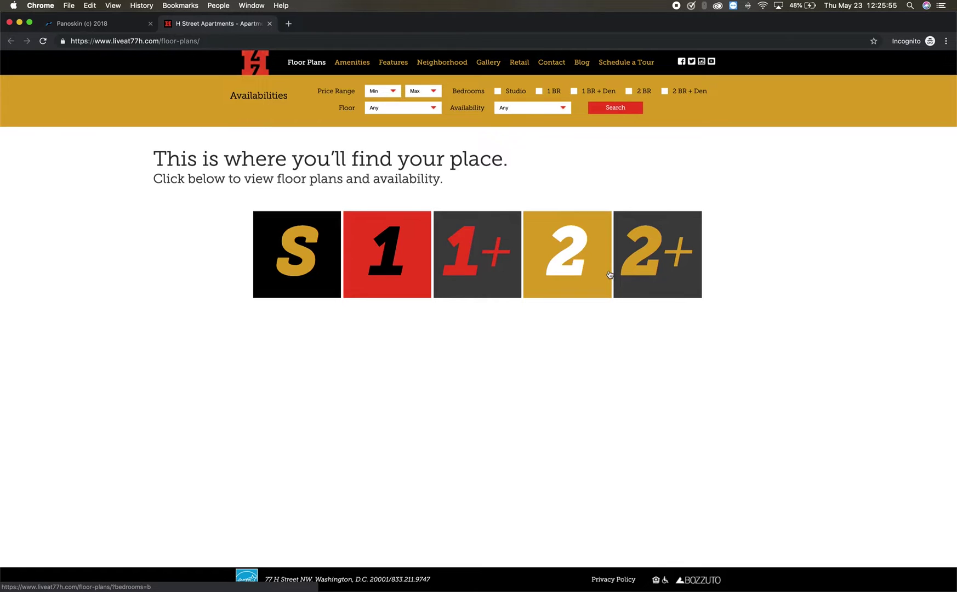
Step: Close the floor-plans site, put the tour in full screen, and expand the 1 Bed | 1 Bath card
click(269, 24)
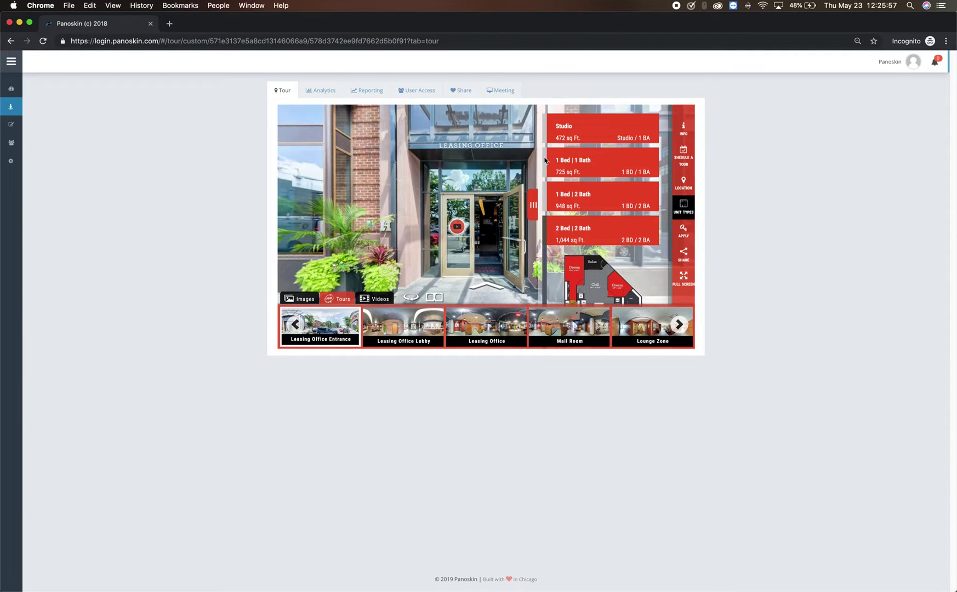
click(683, 279)
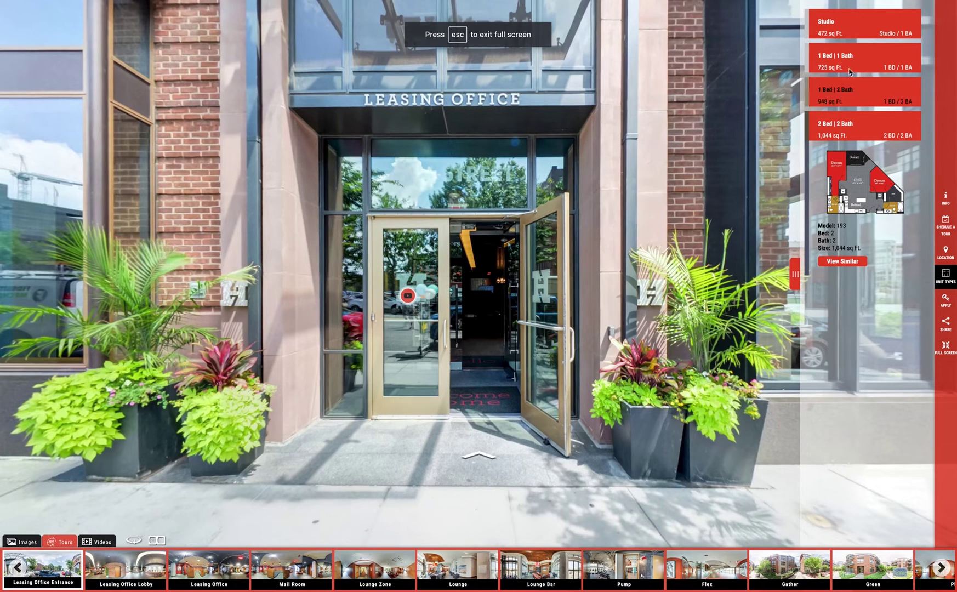
click(835, 55)
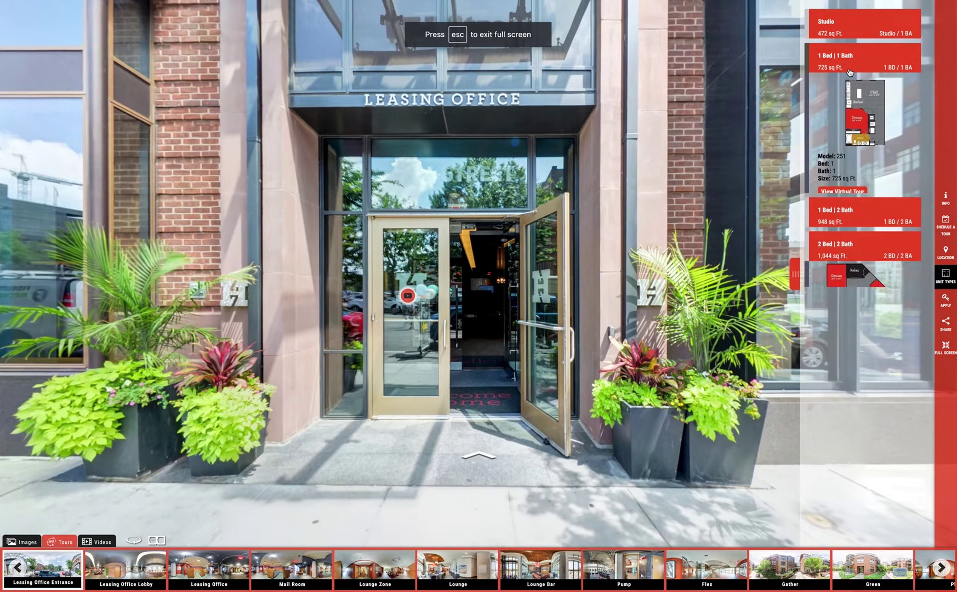
Step: Open the 1 Bed unit's virtual tour and start the online leasing application
click(843, 194)
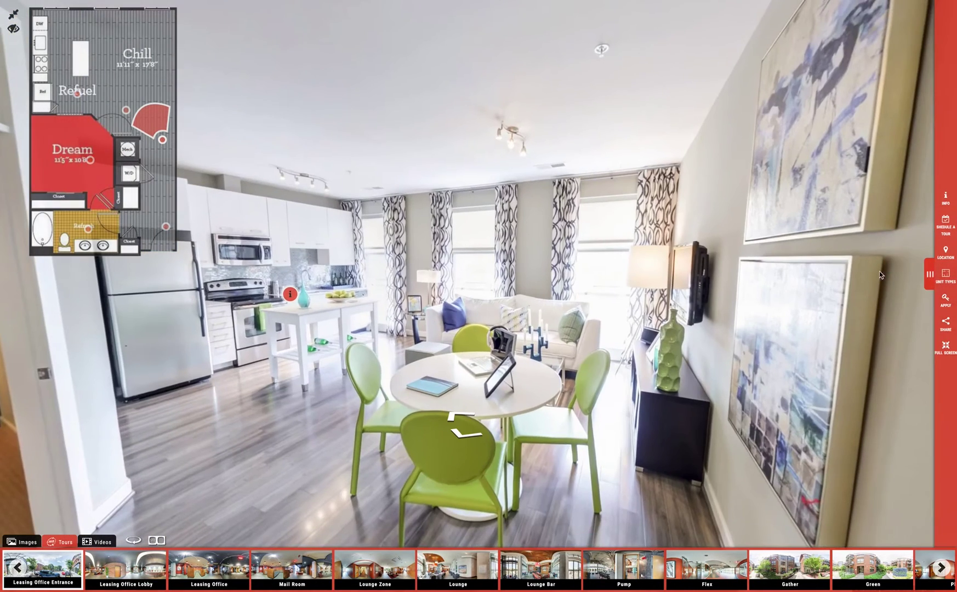
click(949, 307)
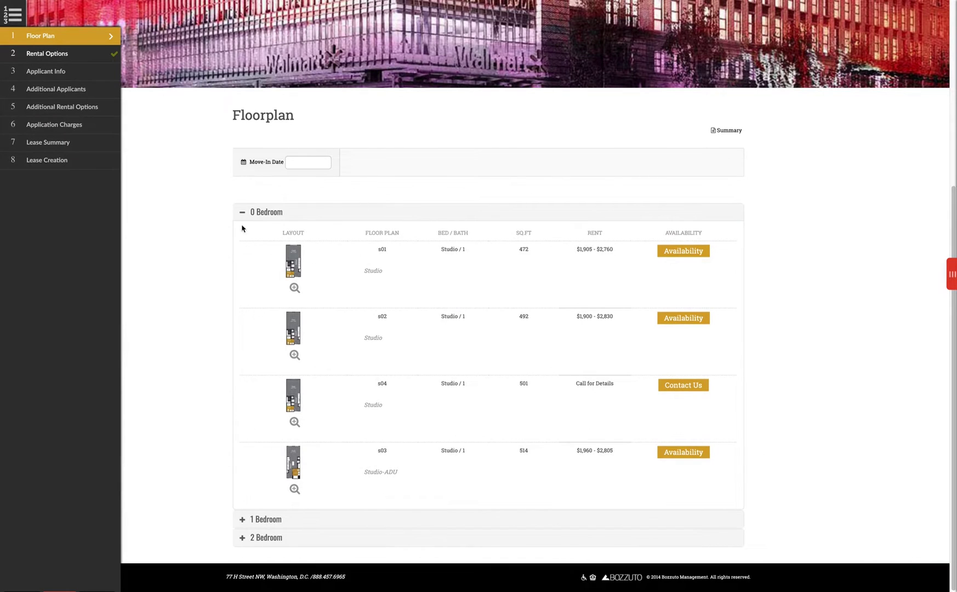
Step: Expand the 1 Bedroom floor plans, then bring back the tour's side menu and open INFO
click(245, 520)
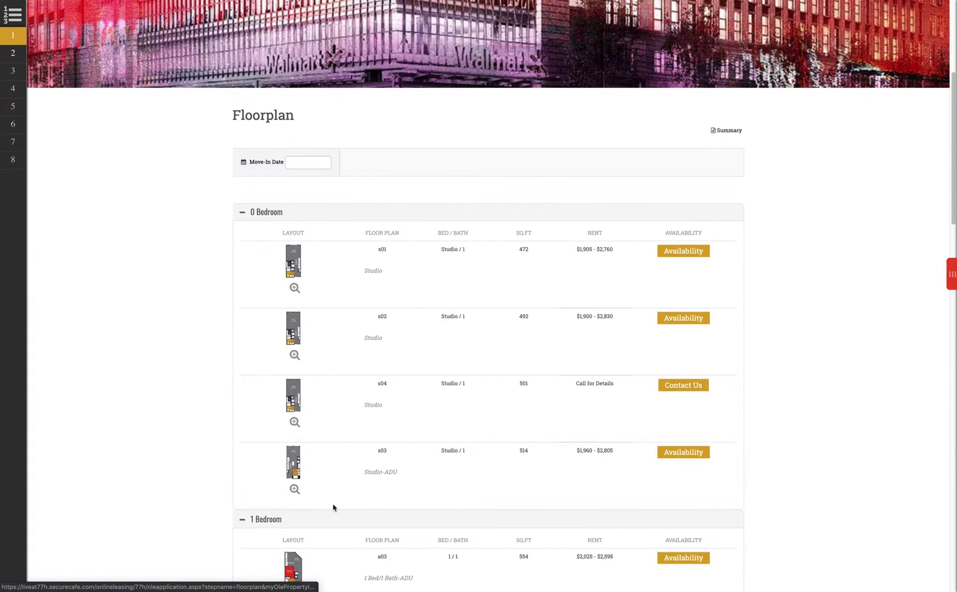
scroll(331, 506, down, 3)
scroll(333, 508, down, 3)
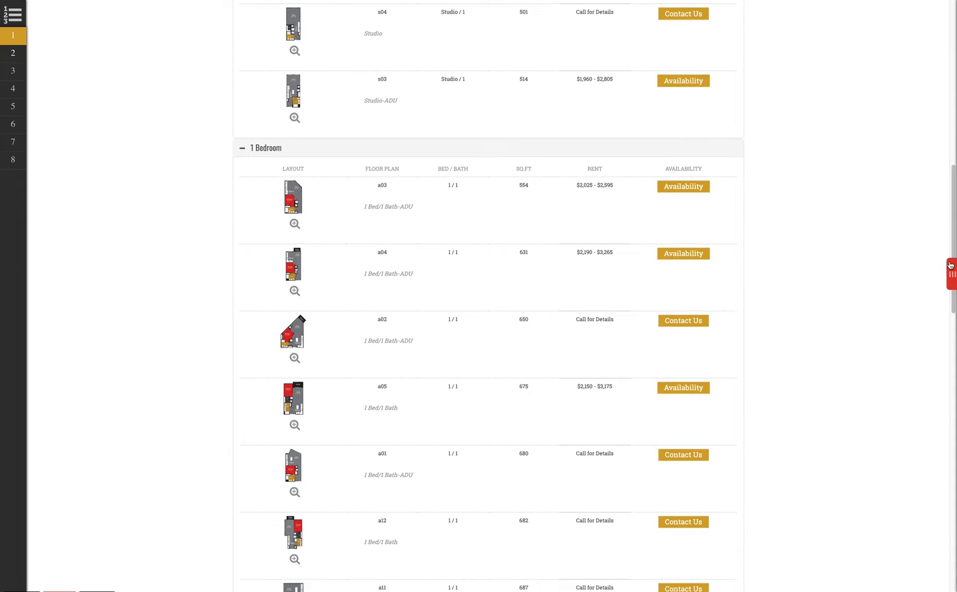
click(950, 266)
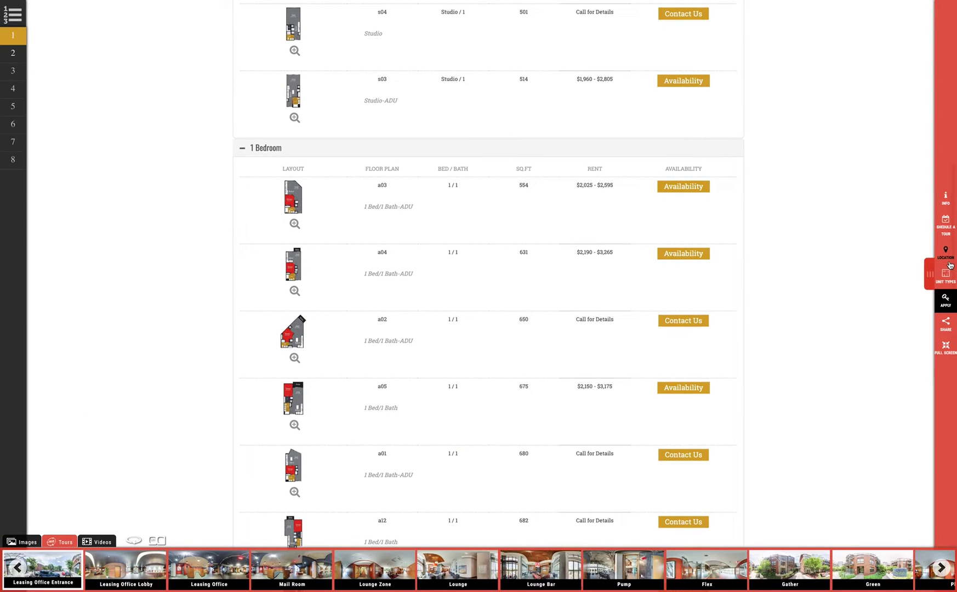
click(947, 200)
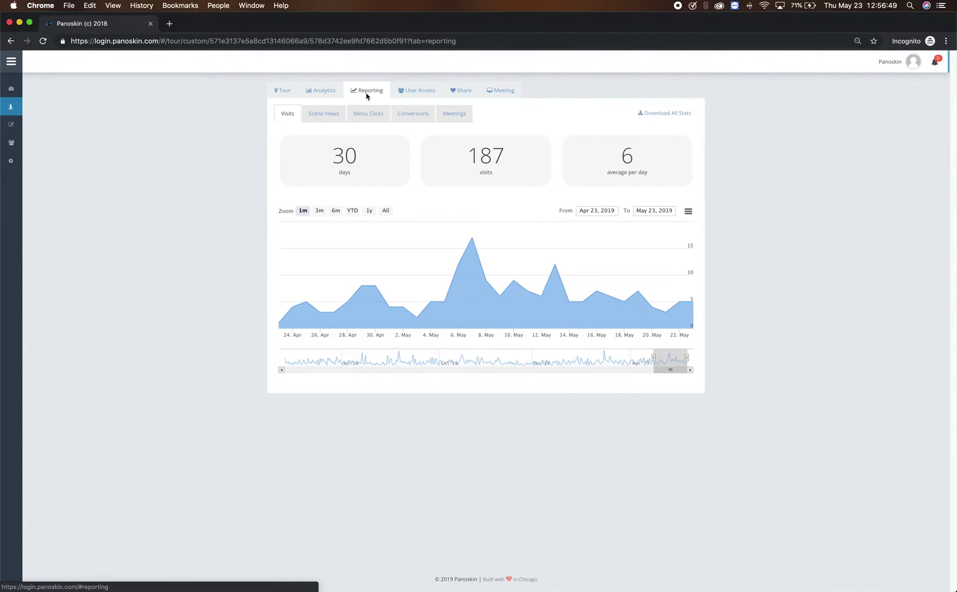
Step: Switch the visits chart through the 3m, 6m, YTD, 1y and All ranges
click(321, 213)
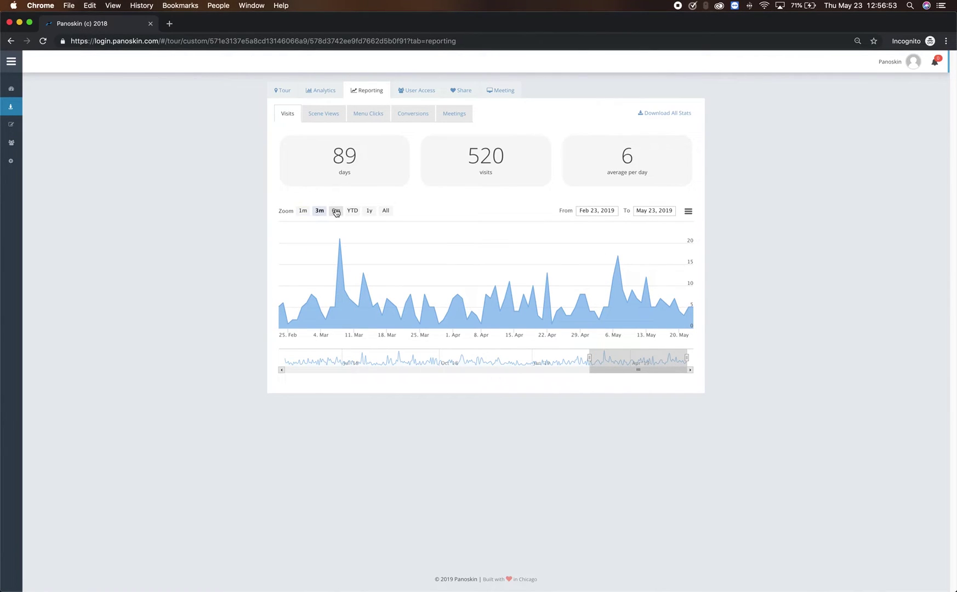
click(336, 212)
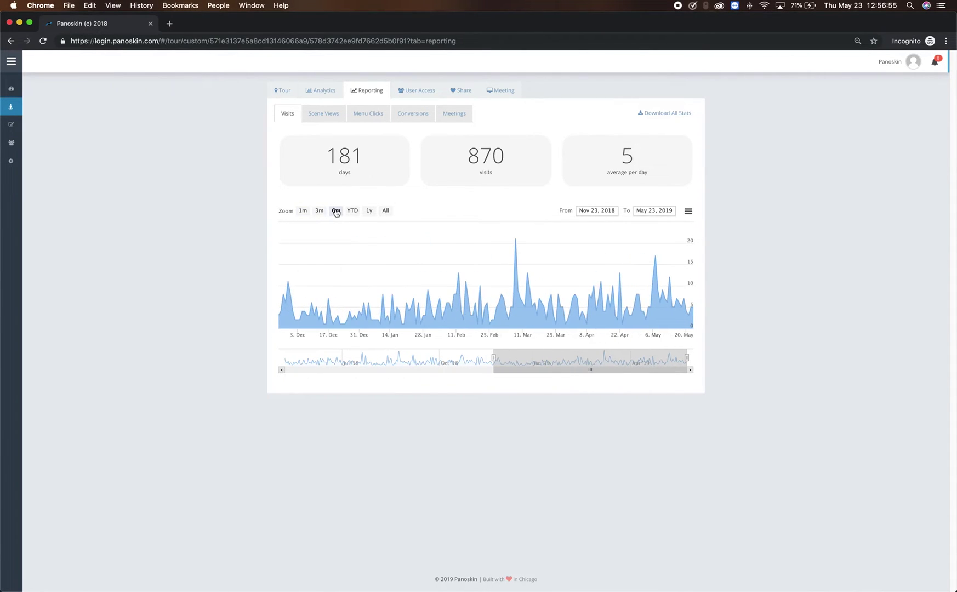
click(350, 213)
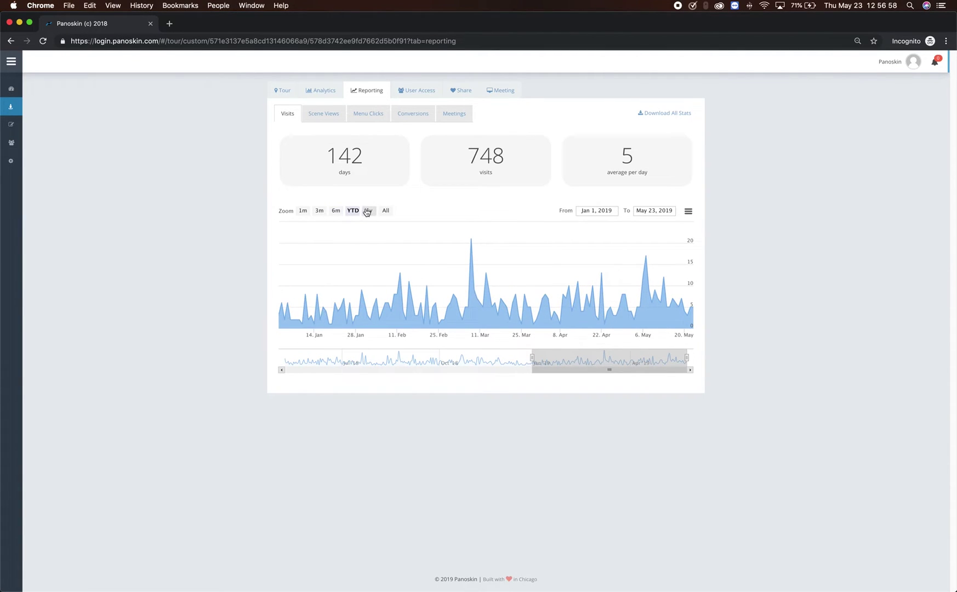
click(368, 212)
click(386, 213)
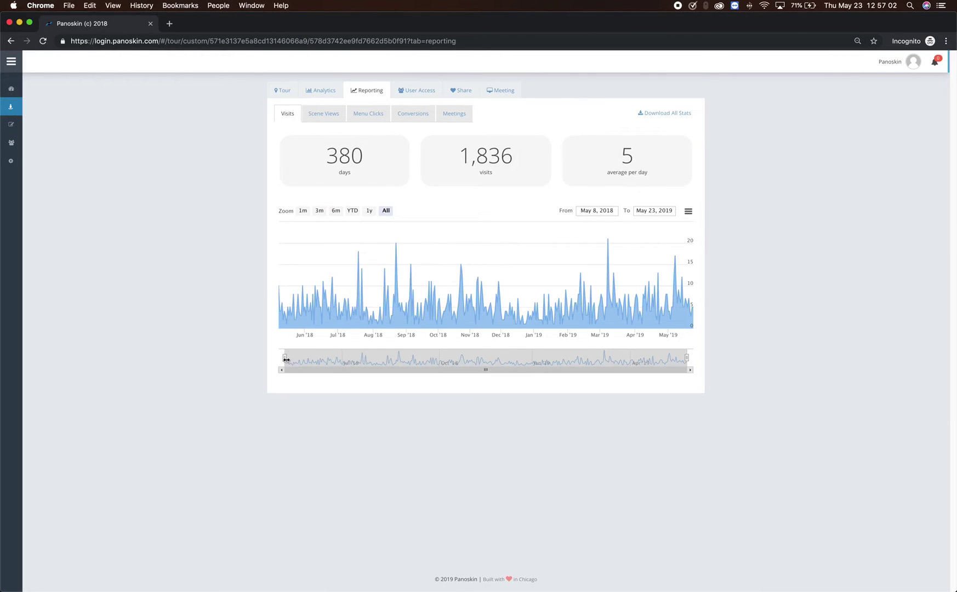
Step: Narrow the visits window to start Sep 7, 2018, check download options, then view Scene Views
drag(286, 359, 454, 359)
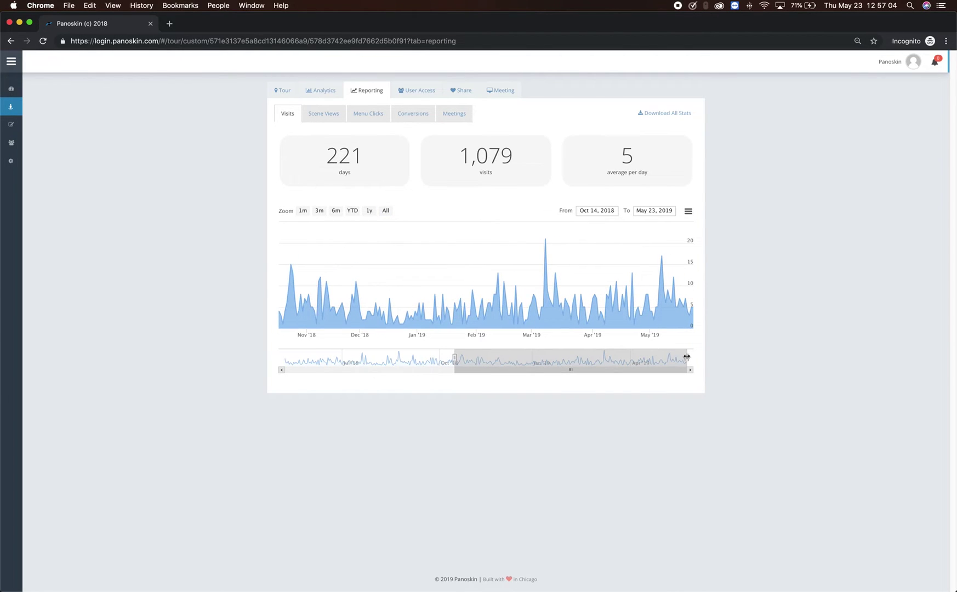
drag(686, 358, 589, 358)
mouse_move(528, 363)
mouse_down()
mouse_move(455, 363)
mouse_move(490, 362)
mouse_up()
click(592, 211)
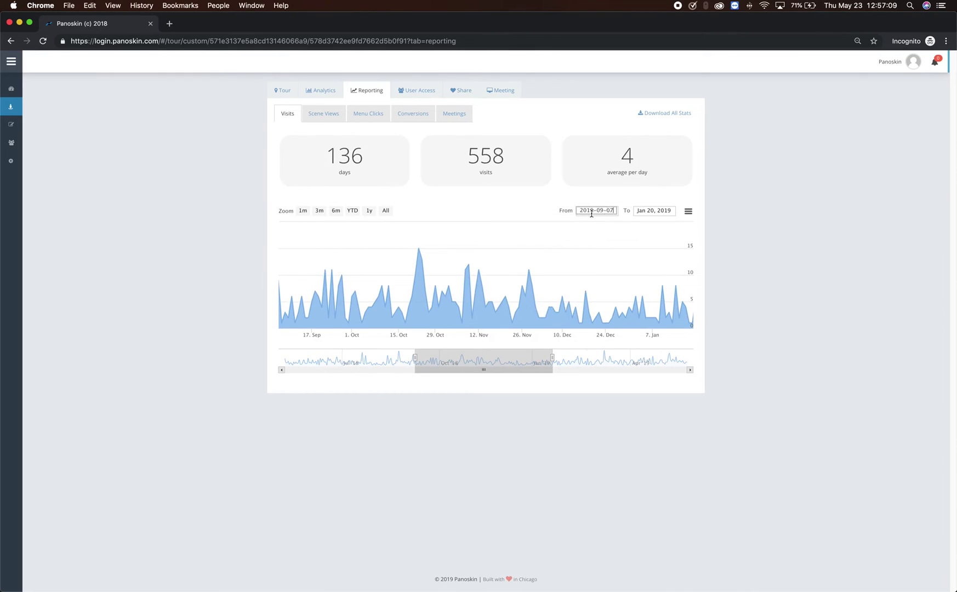
click(624, 197)
click(688, 212)
click(332, 117)
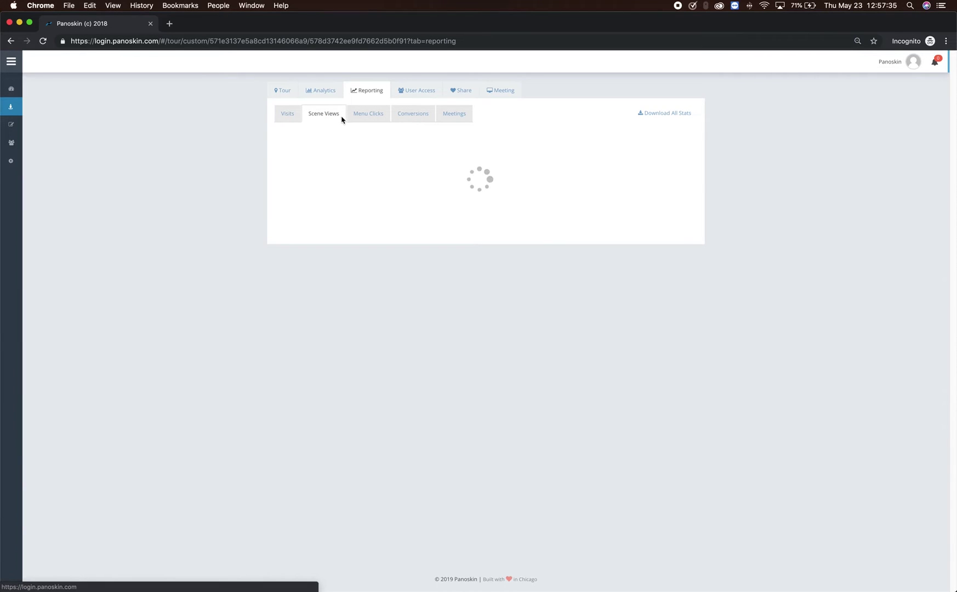
Step: View the Menu Clicks, Conversions and Meetings reports in turn
click(362, 113)
click(416, 113)
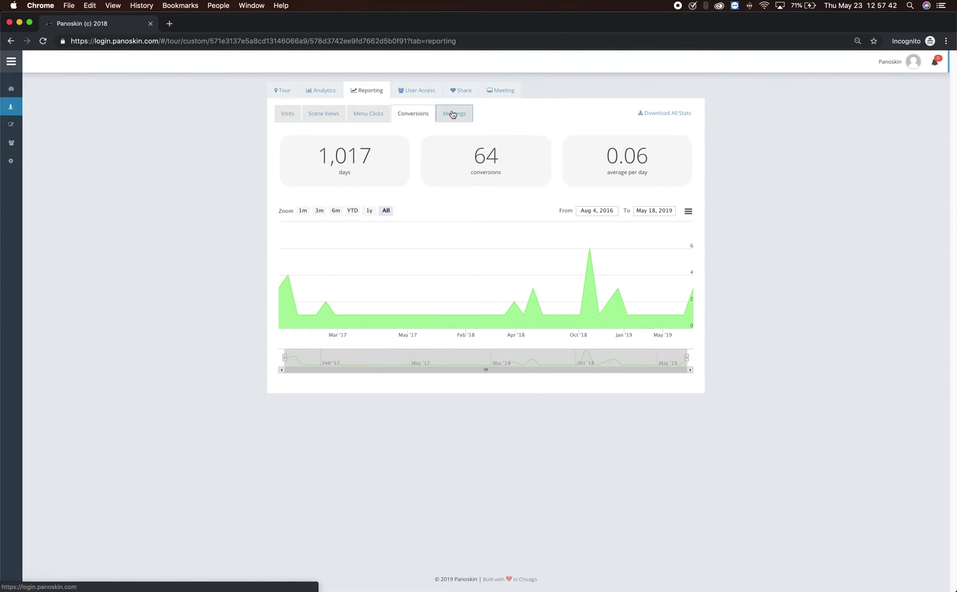
click(453, 115)
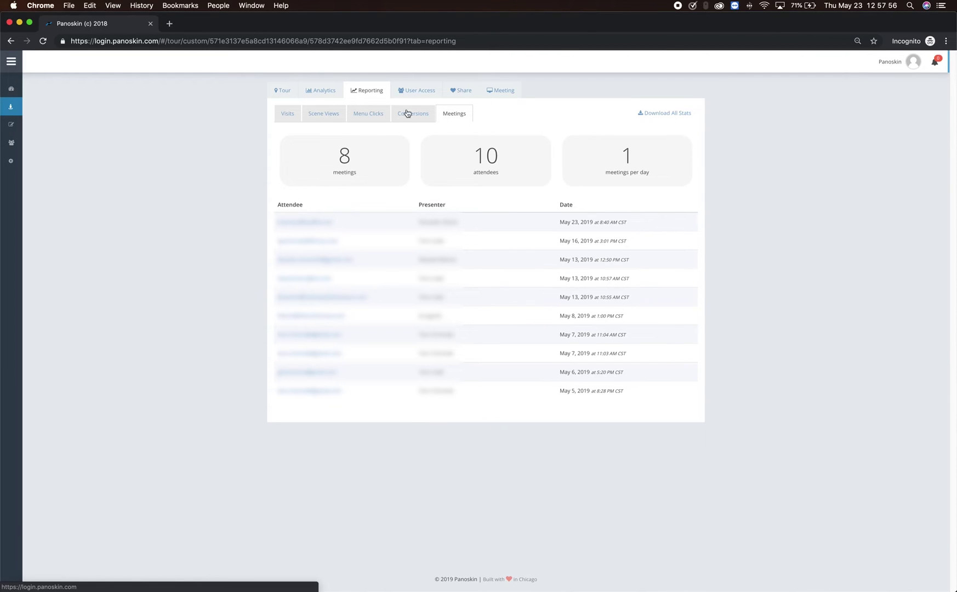
Step: Open the User Access list and grant the tenth user, a viewer, access
click(416, 92)
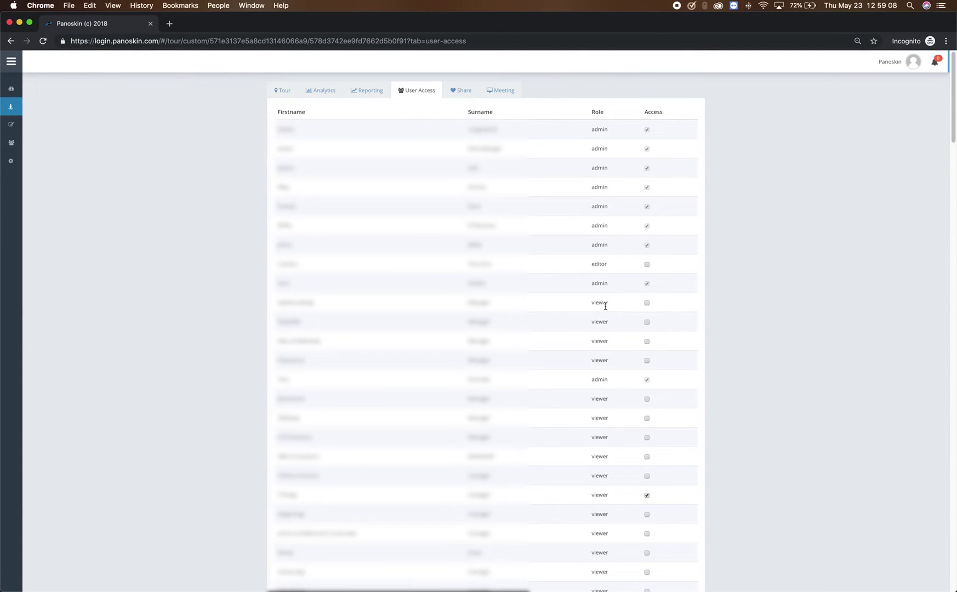
click(648, 303)
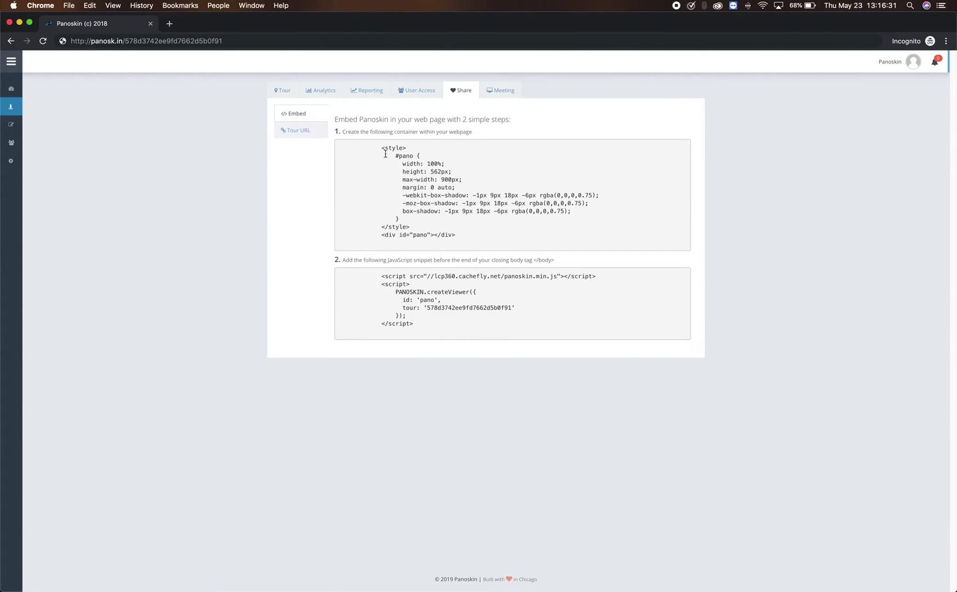
Step: Select both Share embed code blocks, then the full panosk.in tour link
drag(381, 148, 517, 244)
drag(379, 276, 442, 336)
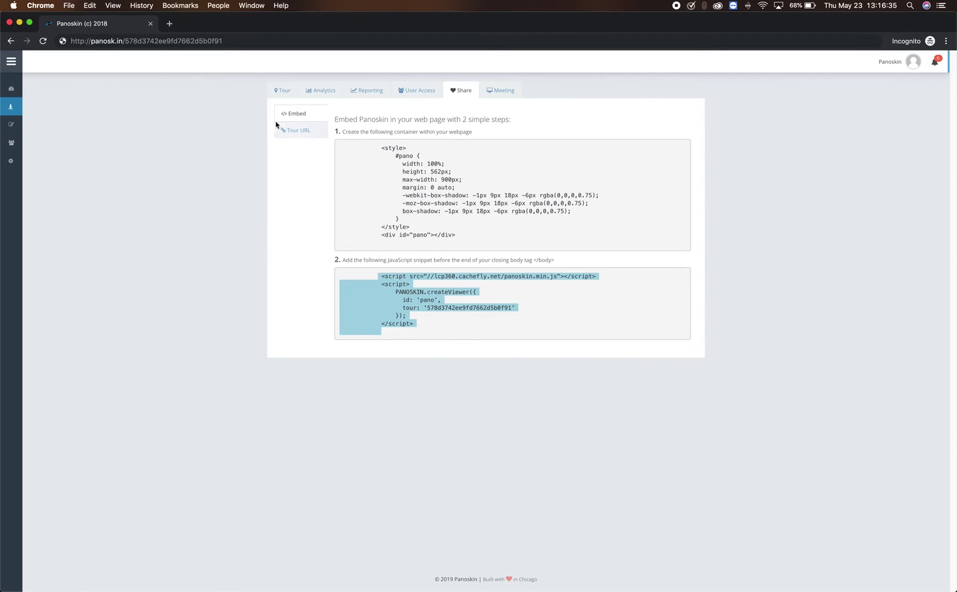
click(288, 134)
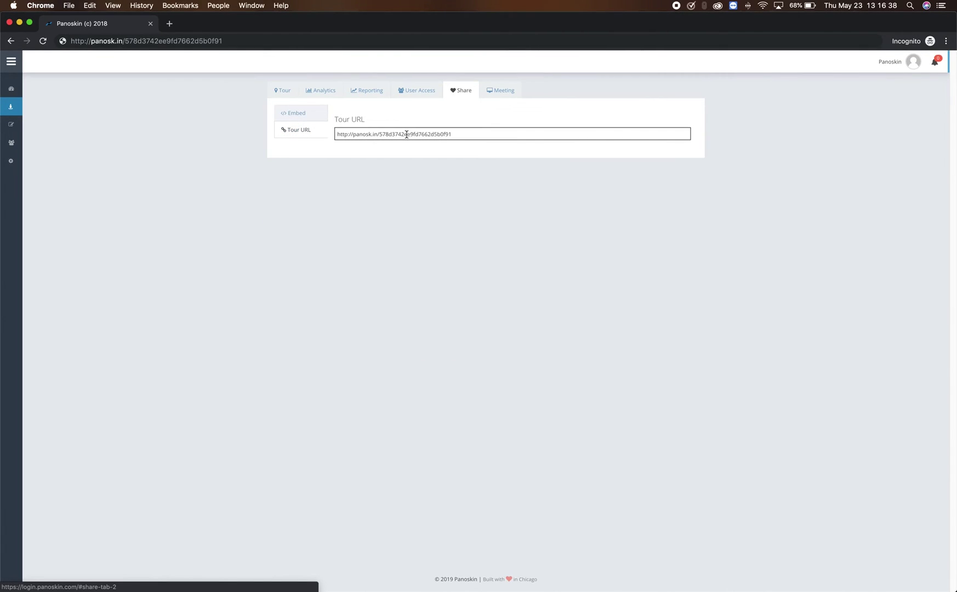
drag(457, 137, 338, 133)
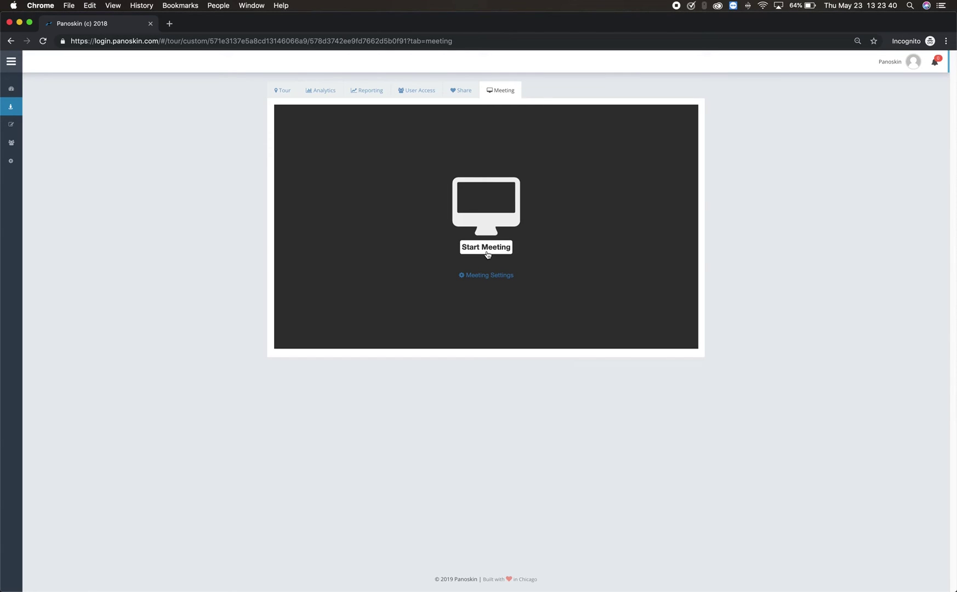
Step: Email a guided-meeting invitation to one attendee and dismiss the emails-sent confirmation
click(487, 255)
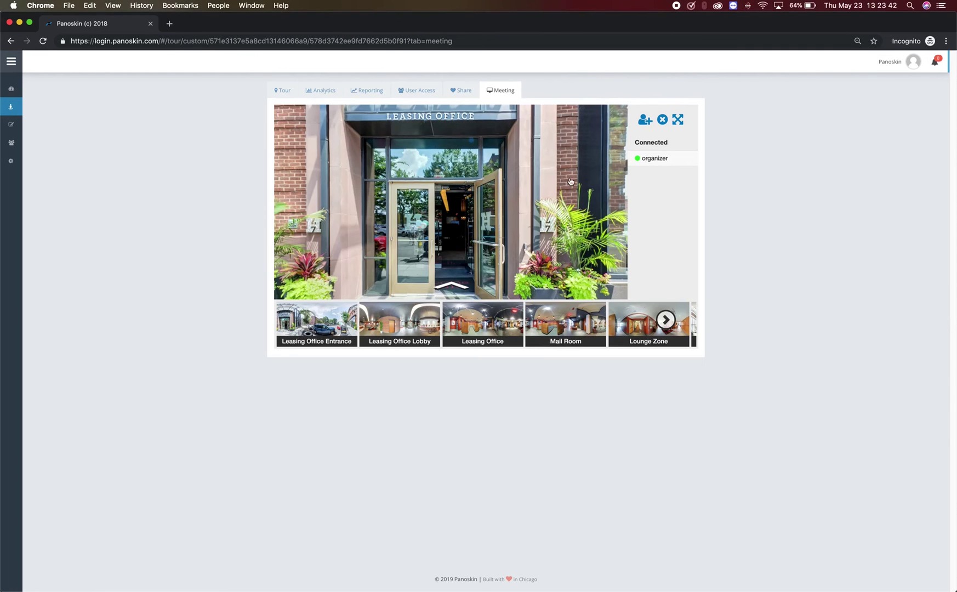
click(641, 123)
click(503, 155)
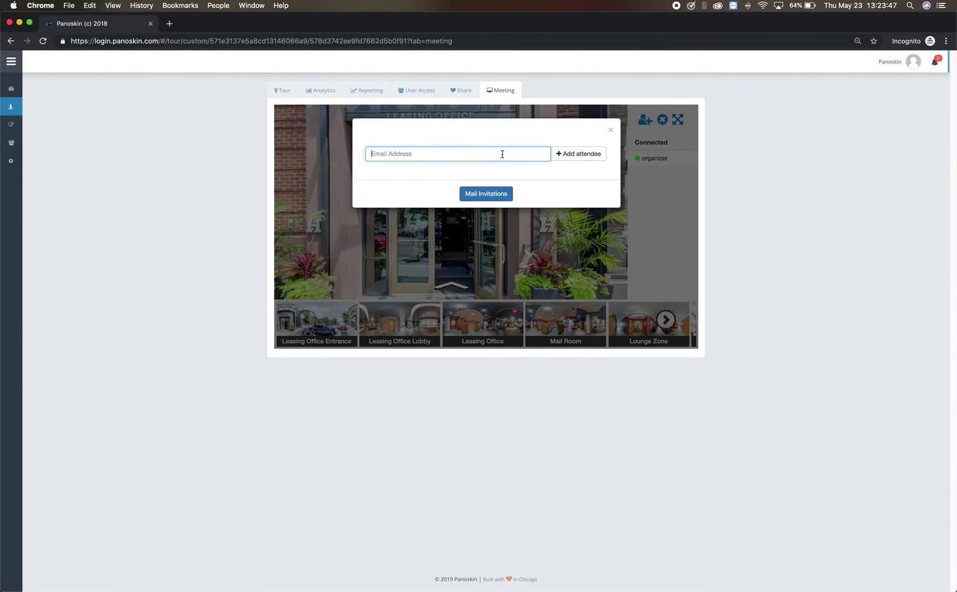
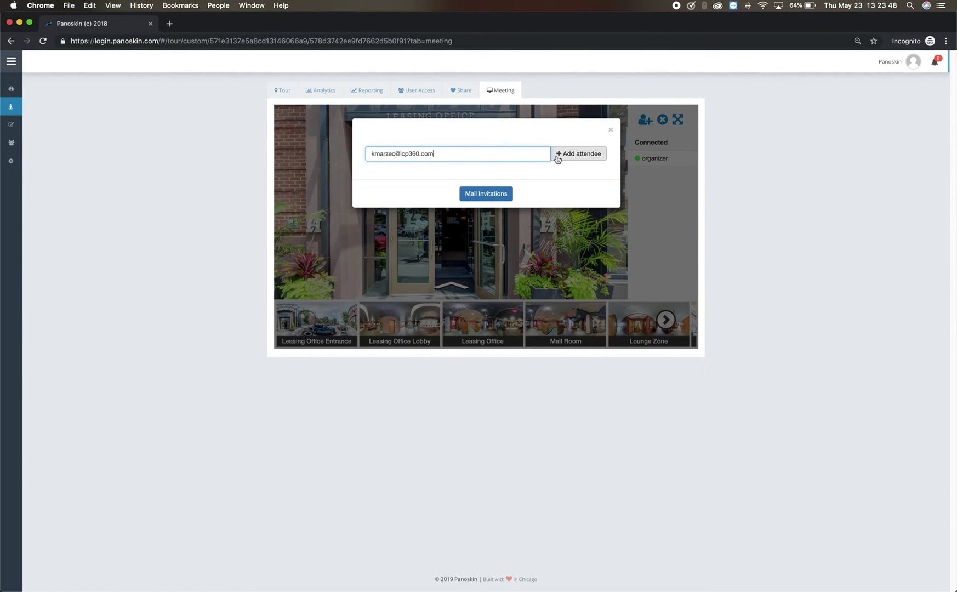
click(565, 160)
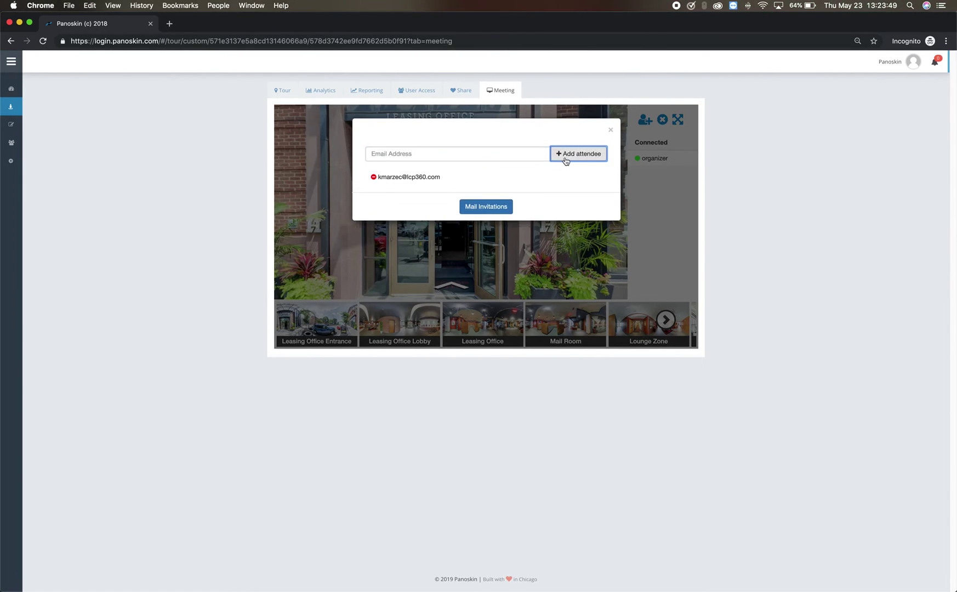
click(501, 209)
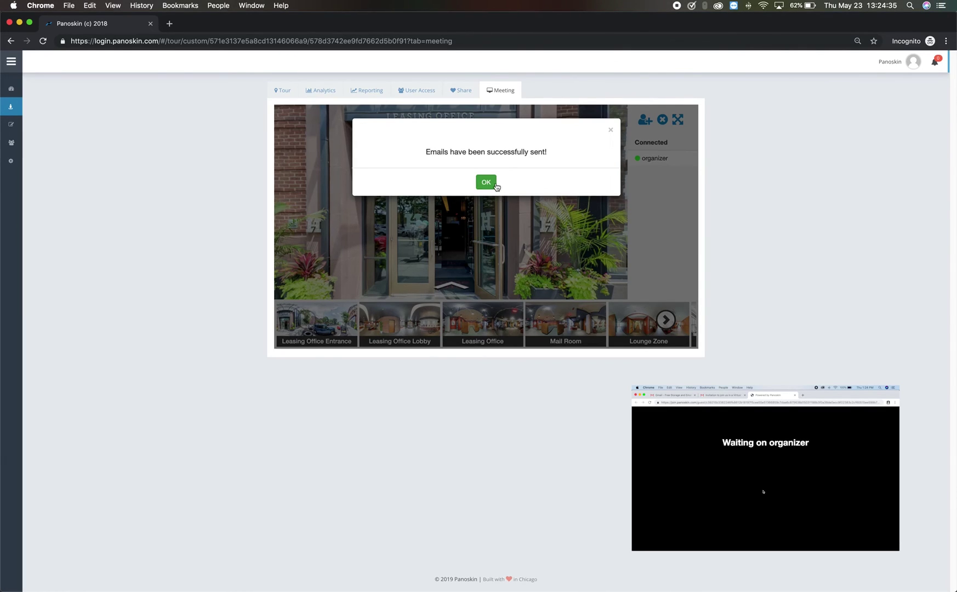
click(494, 187)
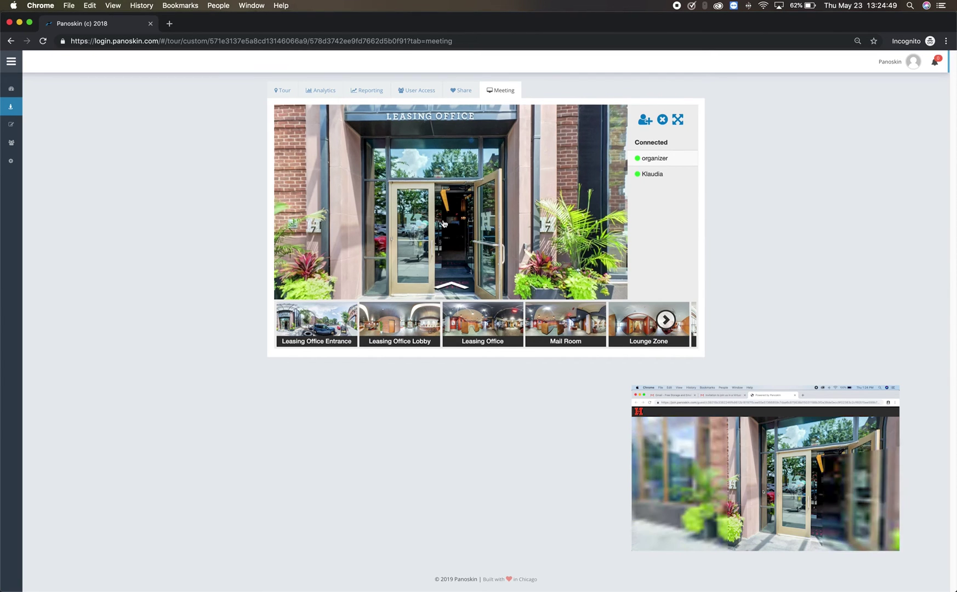
Step: Look around the entrance panorama, step through the leasing office doorway, and scroll the scene strip
mouse_move(460, 221)
mouse_down()
mouse_move(522, 216)
mouse_move(453, 274)
mouse_up()
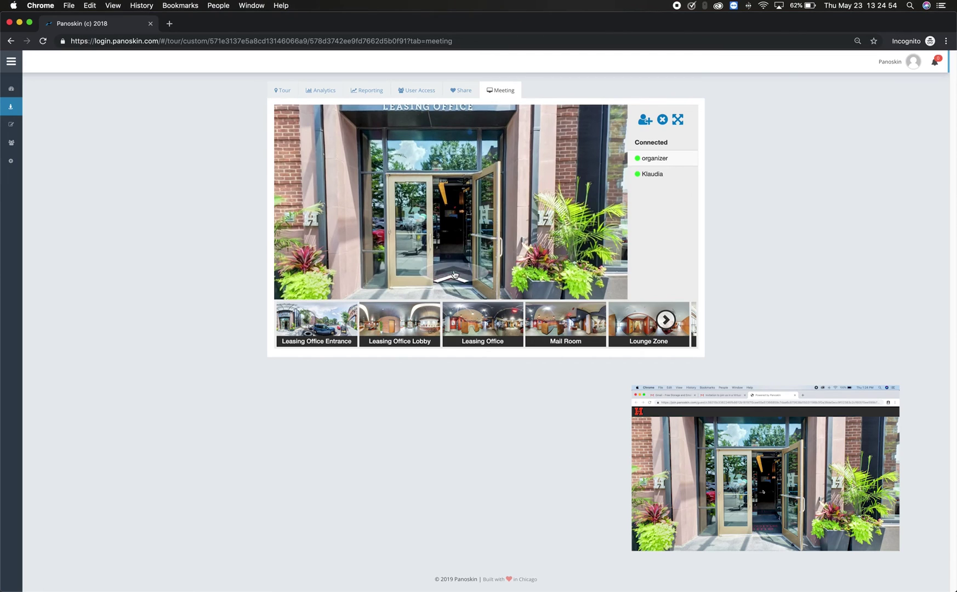
click(453, 278)
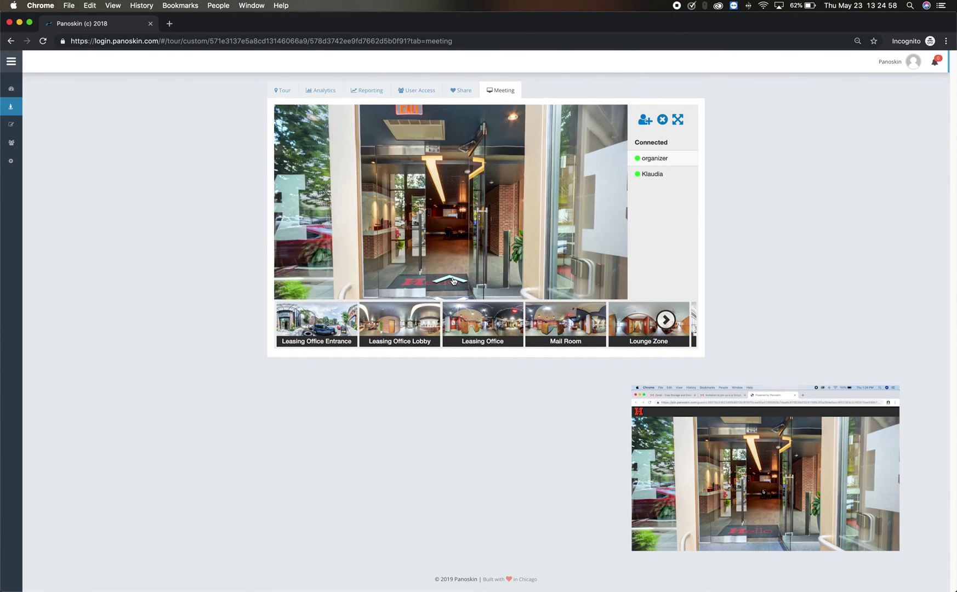
click(666, 321)
click(667, 321)
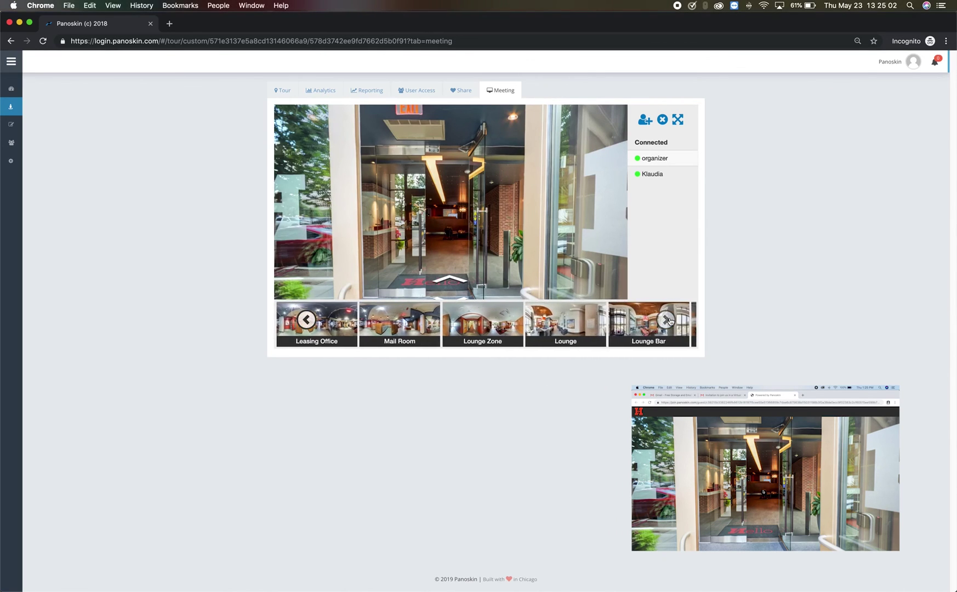
click(667, 320)
Step: Guide the guest into the red-chair lounge, then end the meeting with confirmation
click(596, 326)
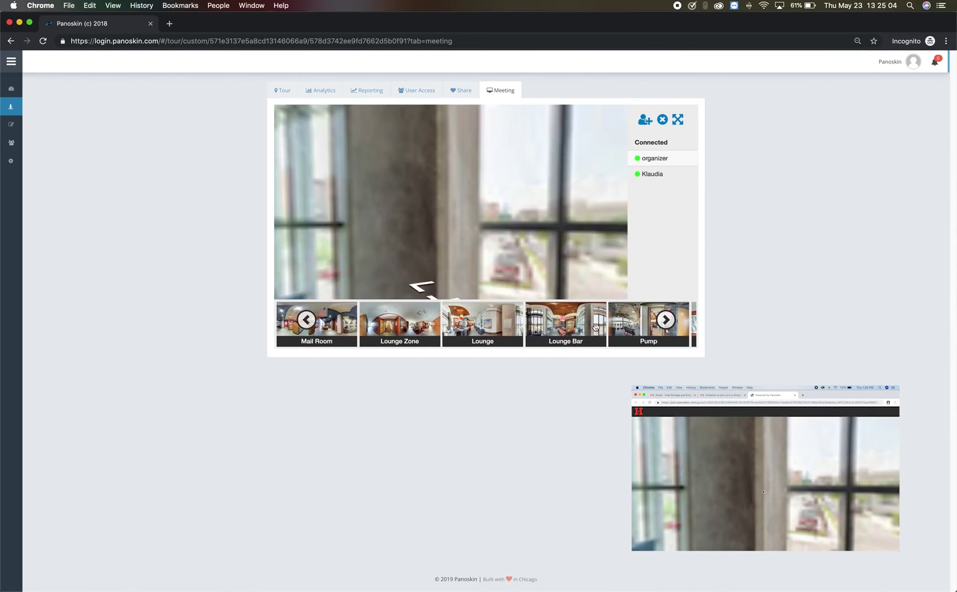
click(471, 292)
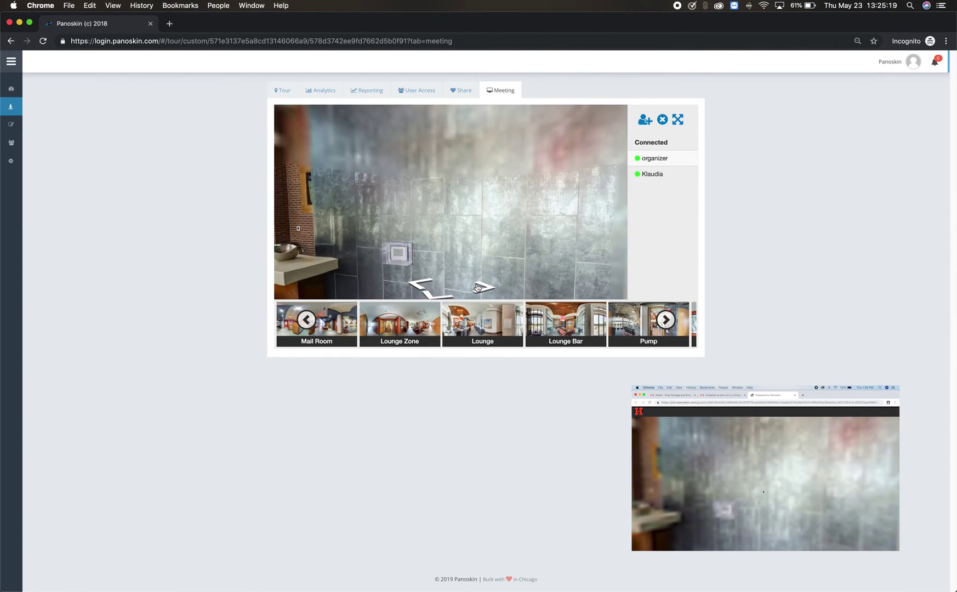
click(477, 288)
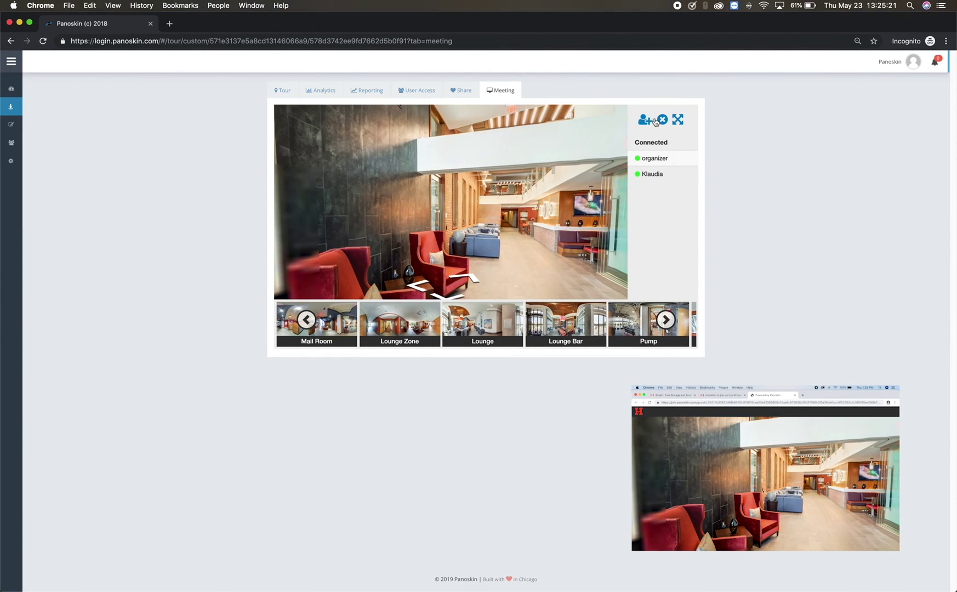
click(663, 120)
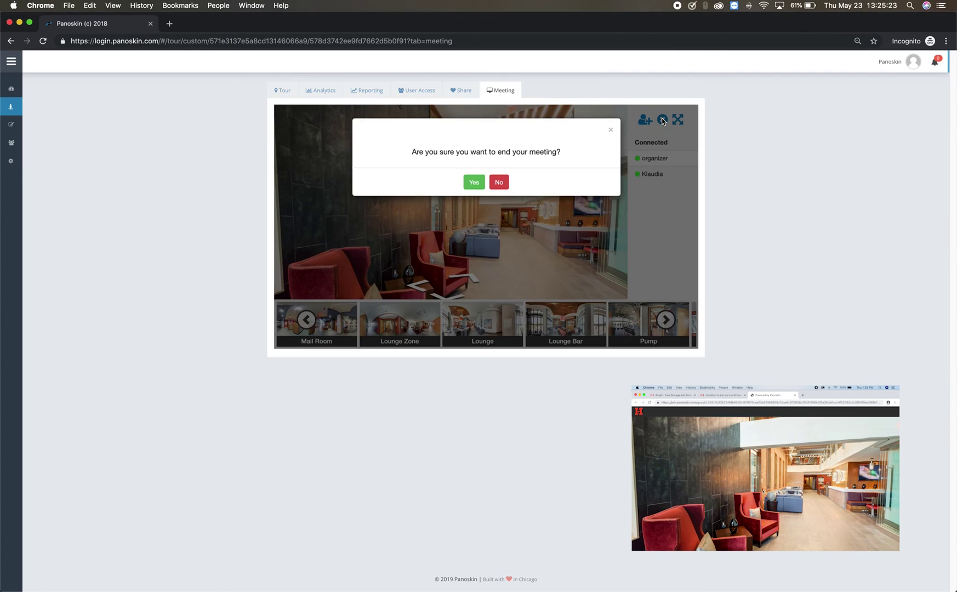
click(474, 182)
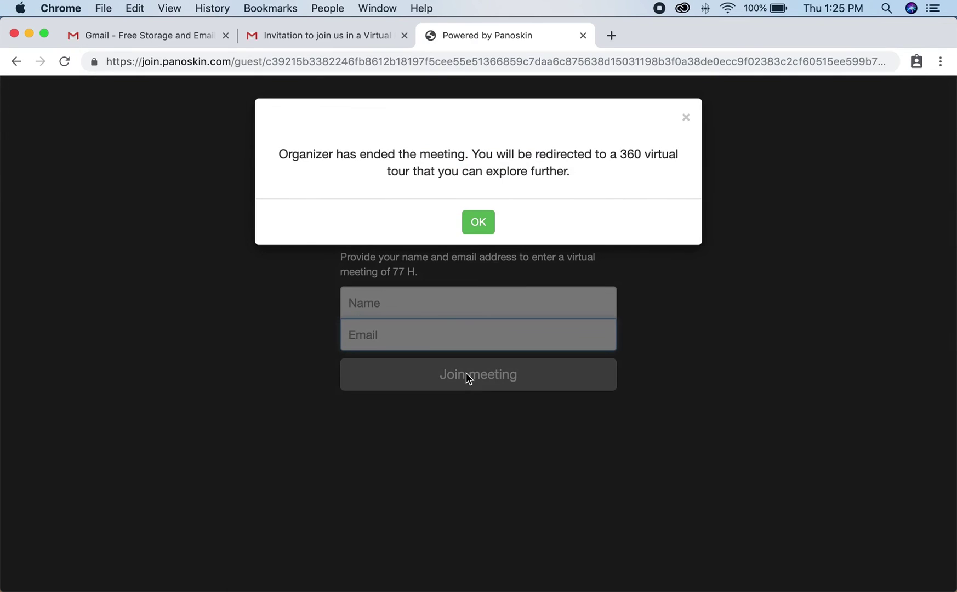
Step: Dismiss the meeting-ended notice, start the 360° tour, and walk through the entrance doors
click(476, 228)
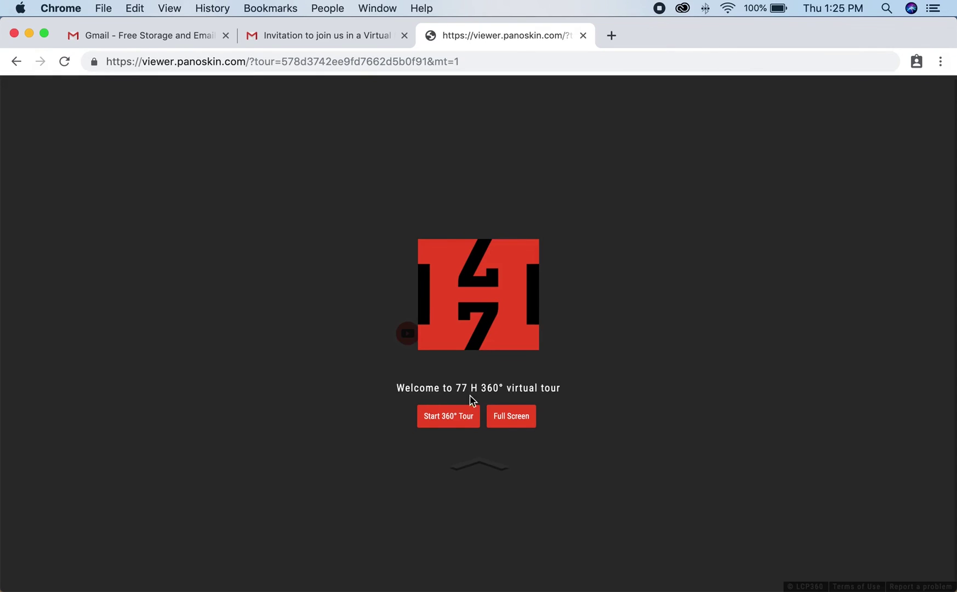
click(463, 417)
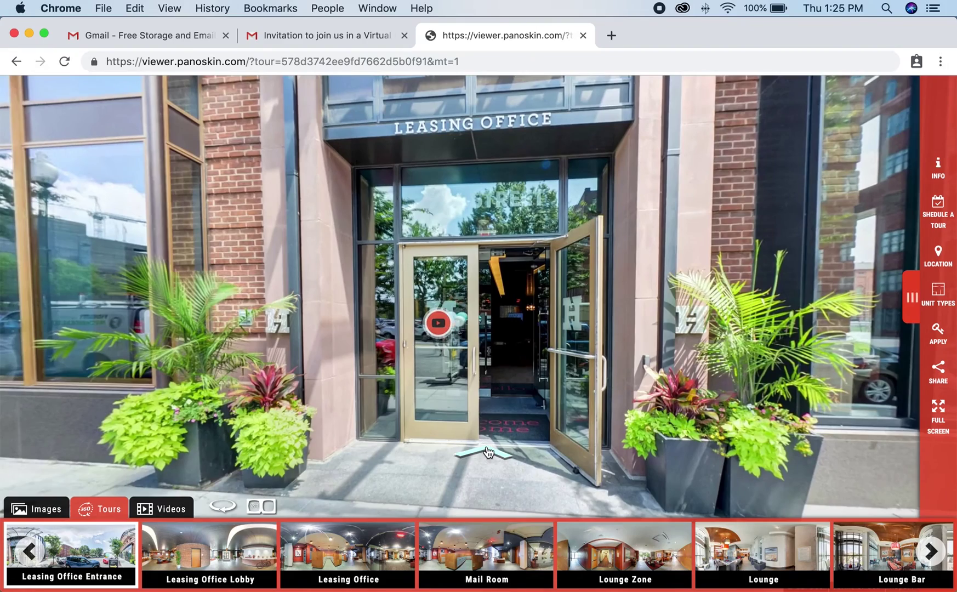
click(486, 453)
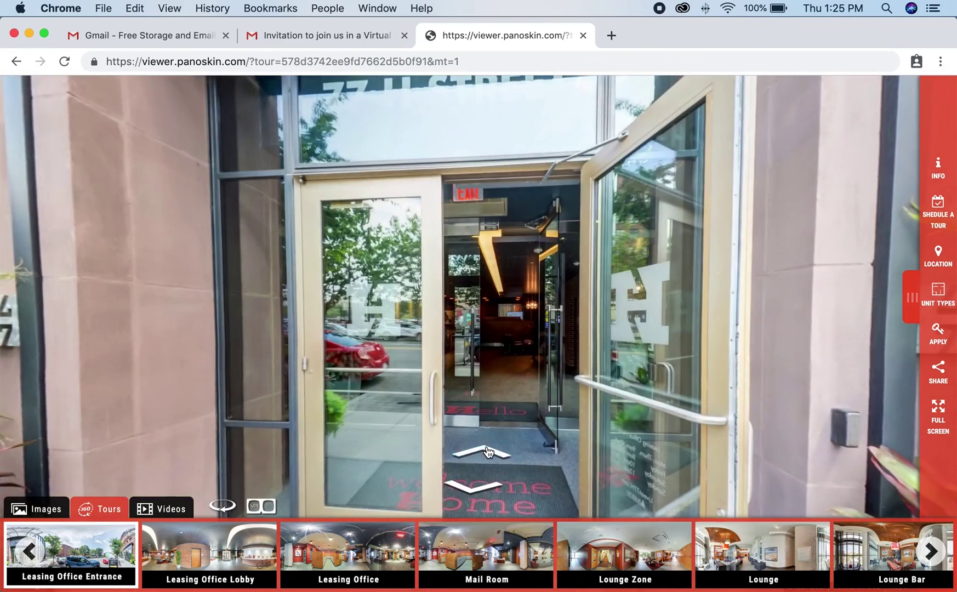
click(487, 451)
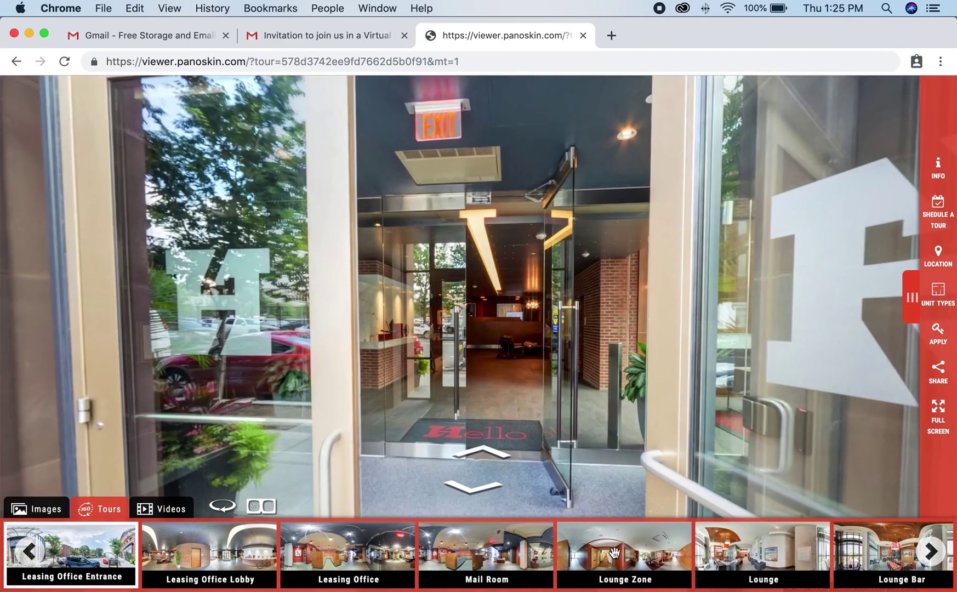
Step: Jump to the Lounge Zone, look around toward the bar, then open Model Apartment
click(613, 550)
drag(682, 395, 545, 399)
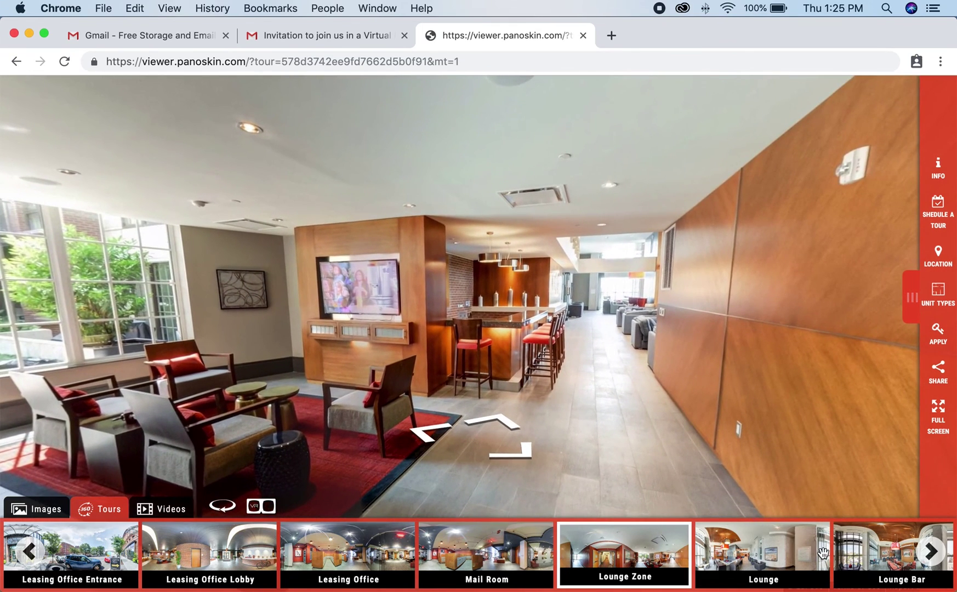
drag(752, 525, 377, 548)
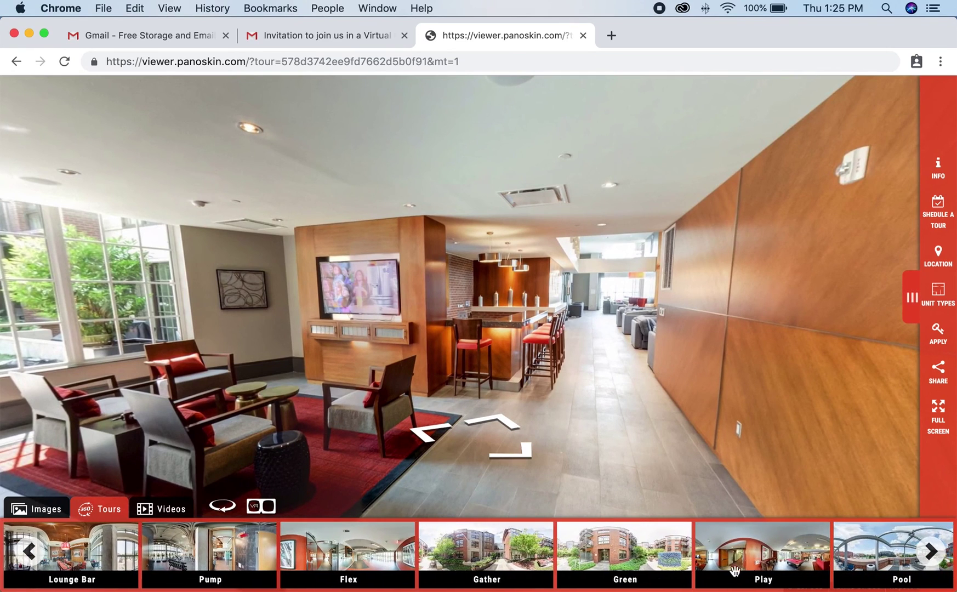
scroll(378, 549, right, 5)
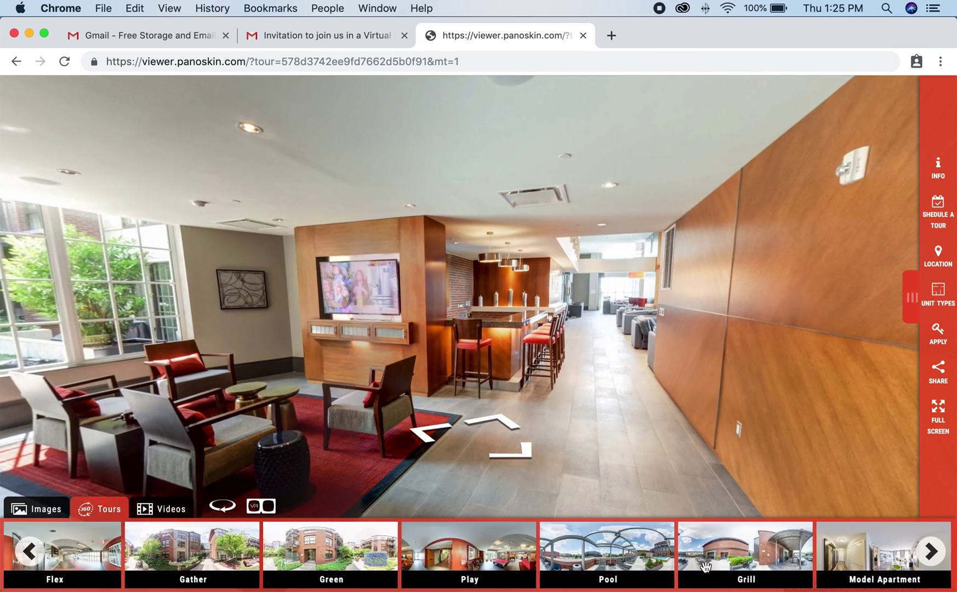
click(853, 545)
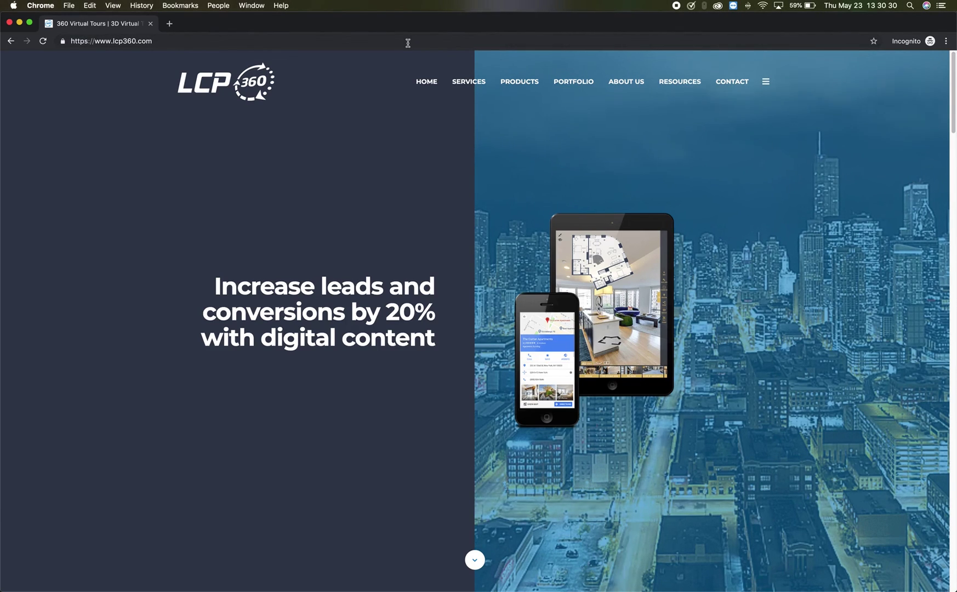
mouse_move(680, 82)
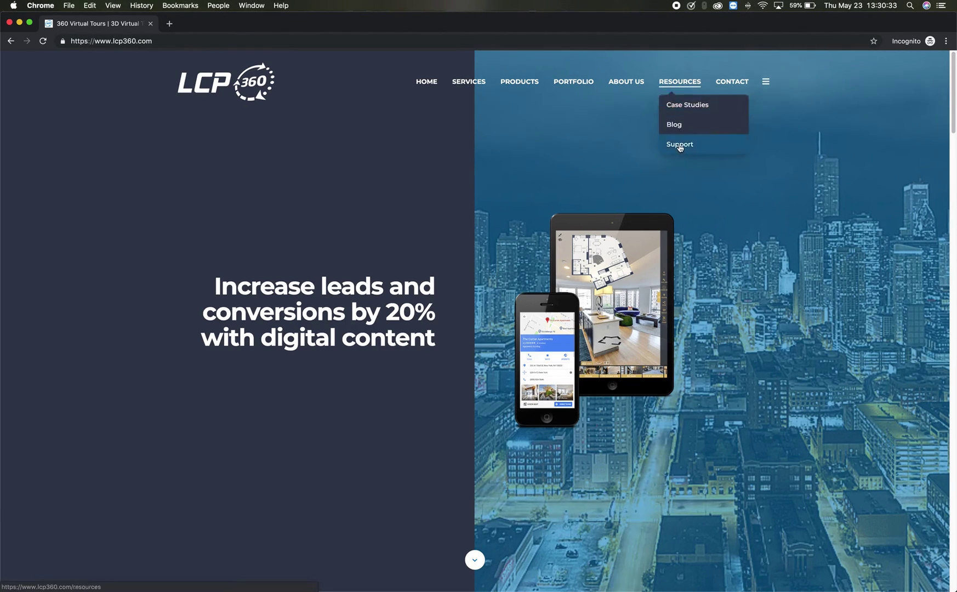
Step: Open the Panoskin Quick Start Guide from the LCP360 Support resources page
click(679, 147)
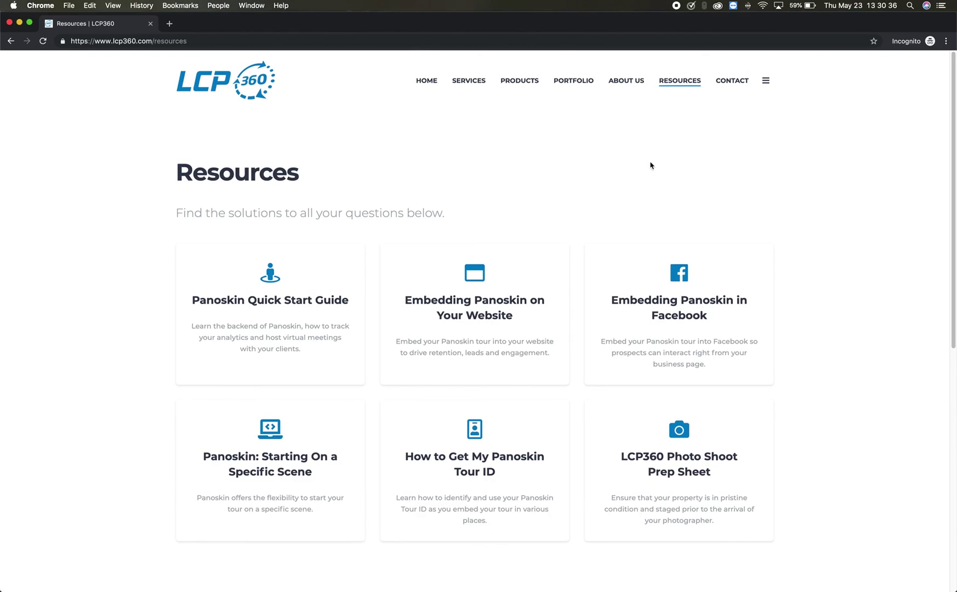
click(295, 290)
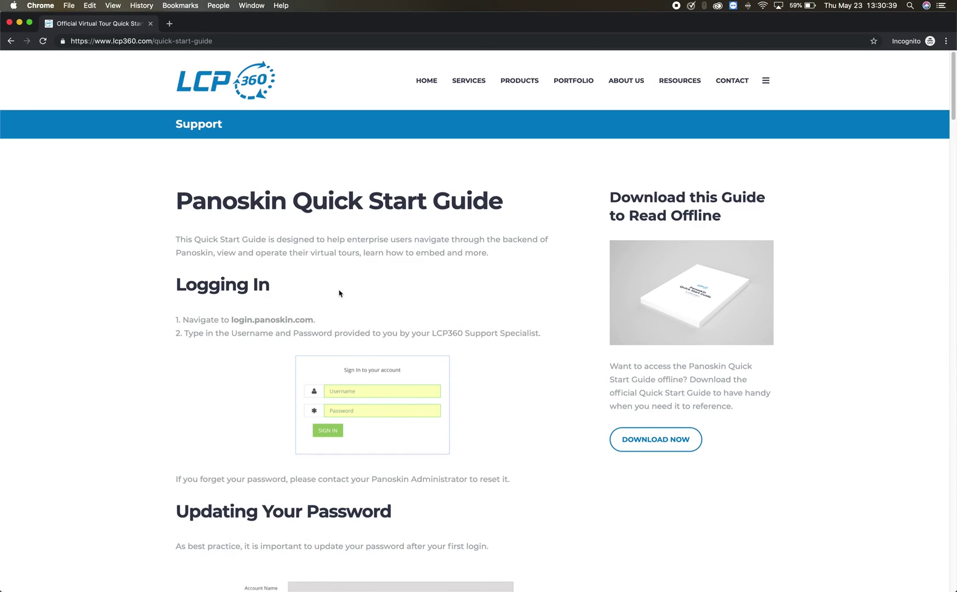
scroll(341, 292, down, 1)
scroll(342, 292, down, 2)
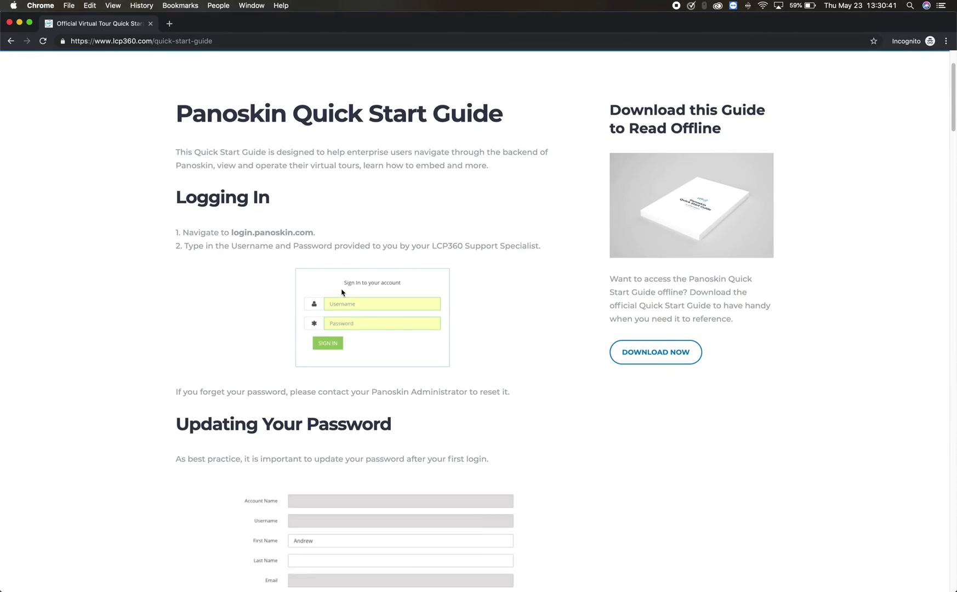
scroll(342, 292, down, 2)
scroll(343, 292, down, 2)
scroll(342, 293, down, 2)
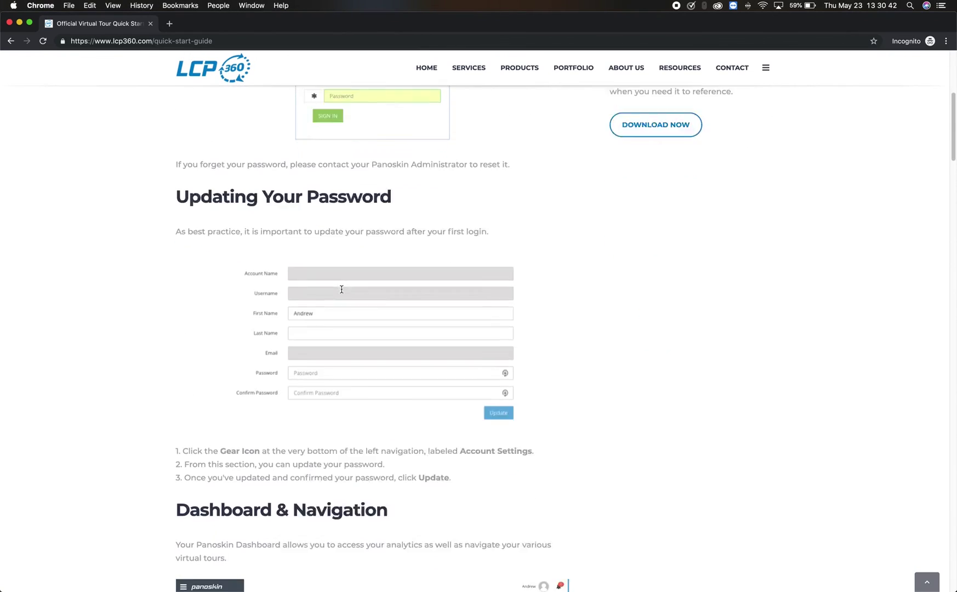
scroll(341, 289, down, 1)
scroll(342, 290, down, 3)
scroll(342, 290, down, 3)
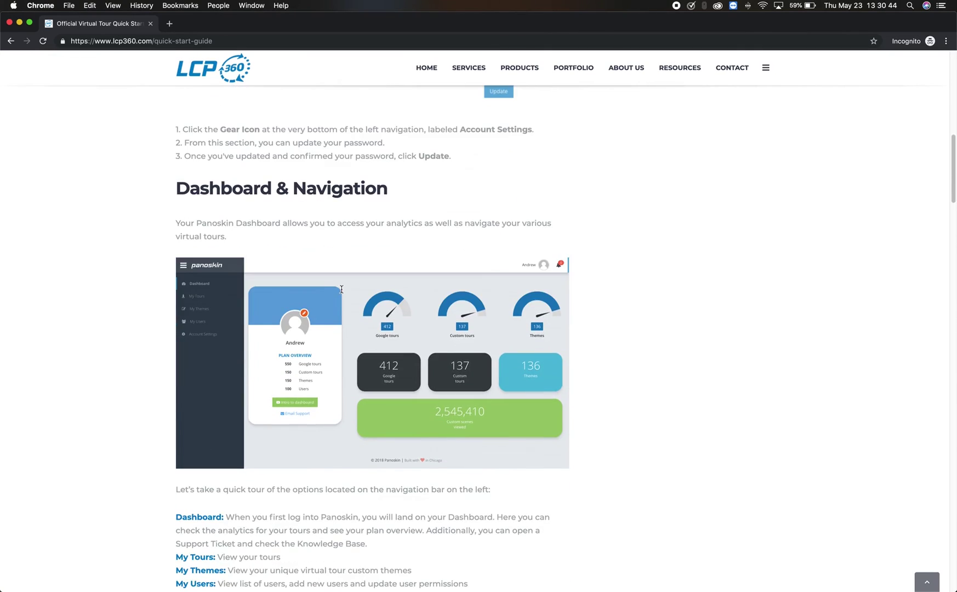
scroll(342, 293, down, 2)
scroll(341, 293, down, 5)
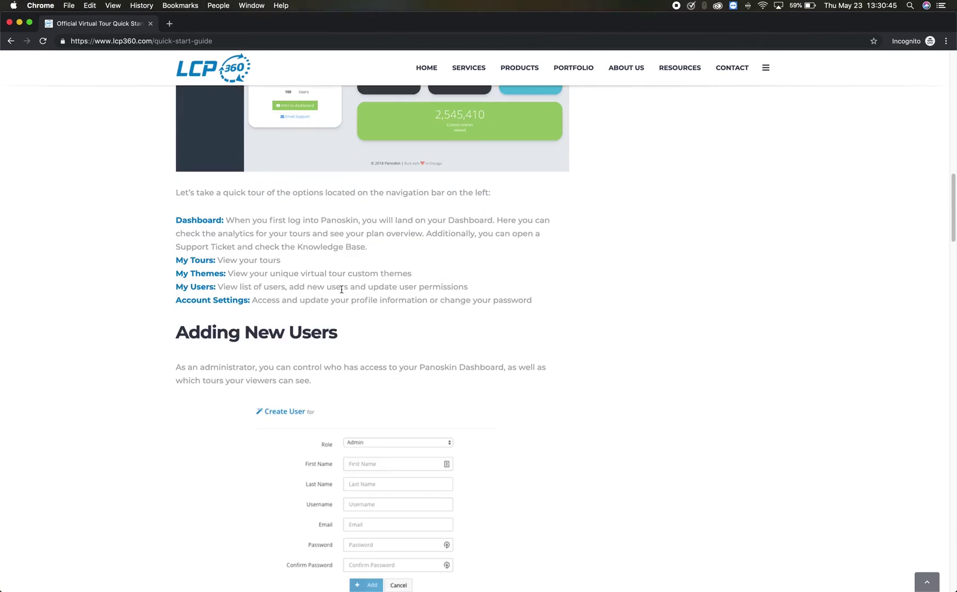
scroll(342, 293, down, 1)
scroll(342, 293, down, 2)
scroll(342, 292, down, 3)
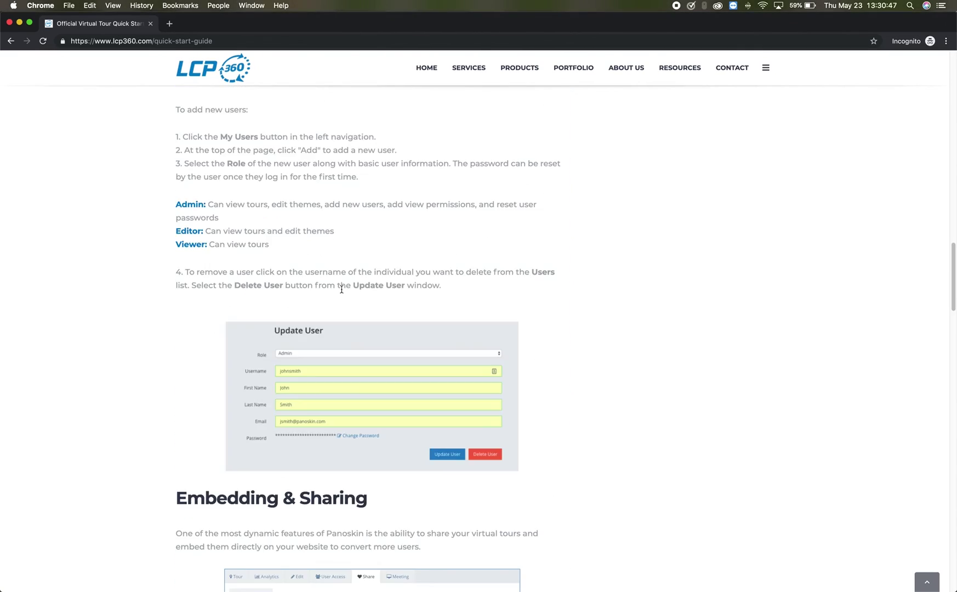